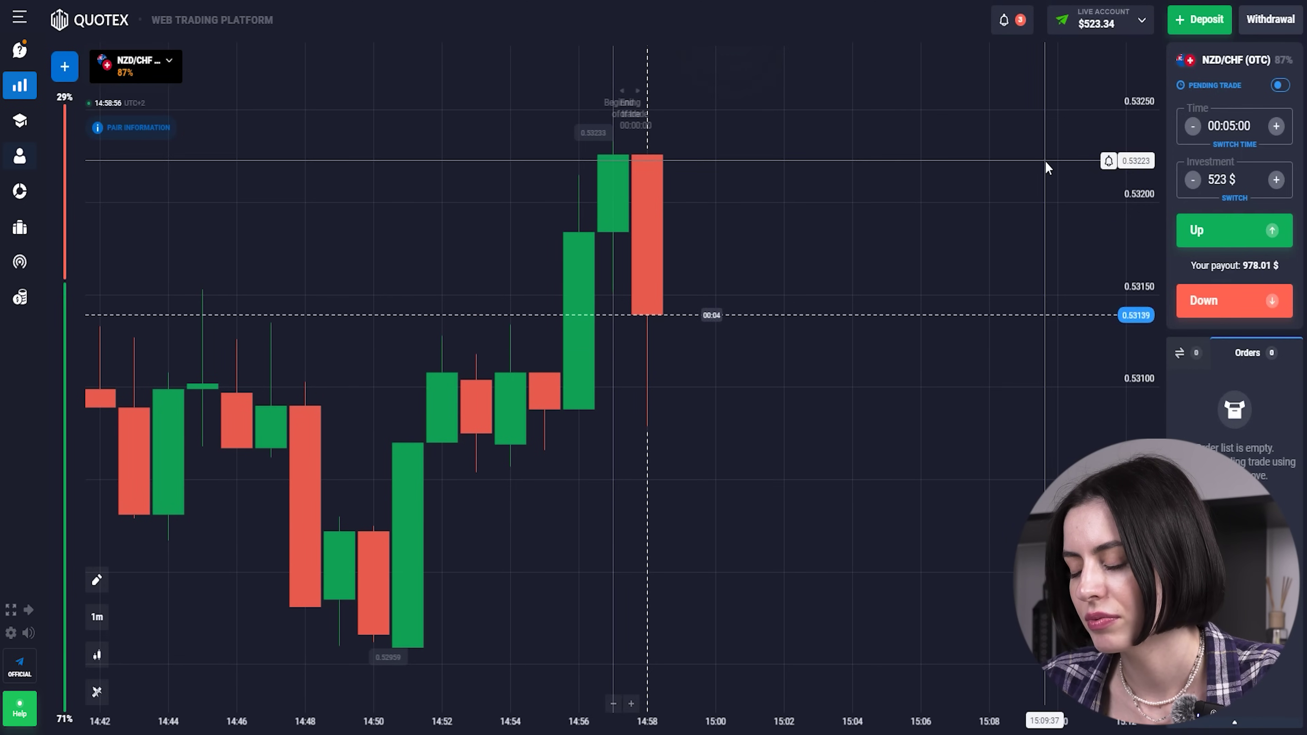
# Step: Set a 00:01:00 trade time, keep the 523 $ investment, and open the Indicators list
pyautogui.click(1204, 126)
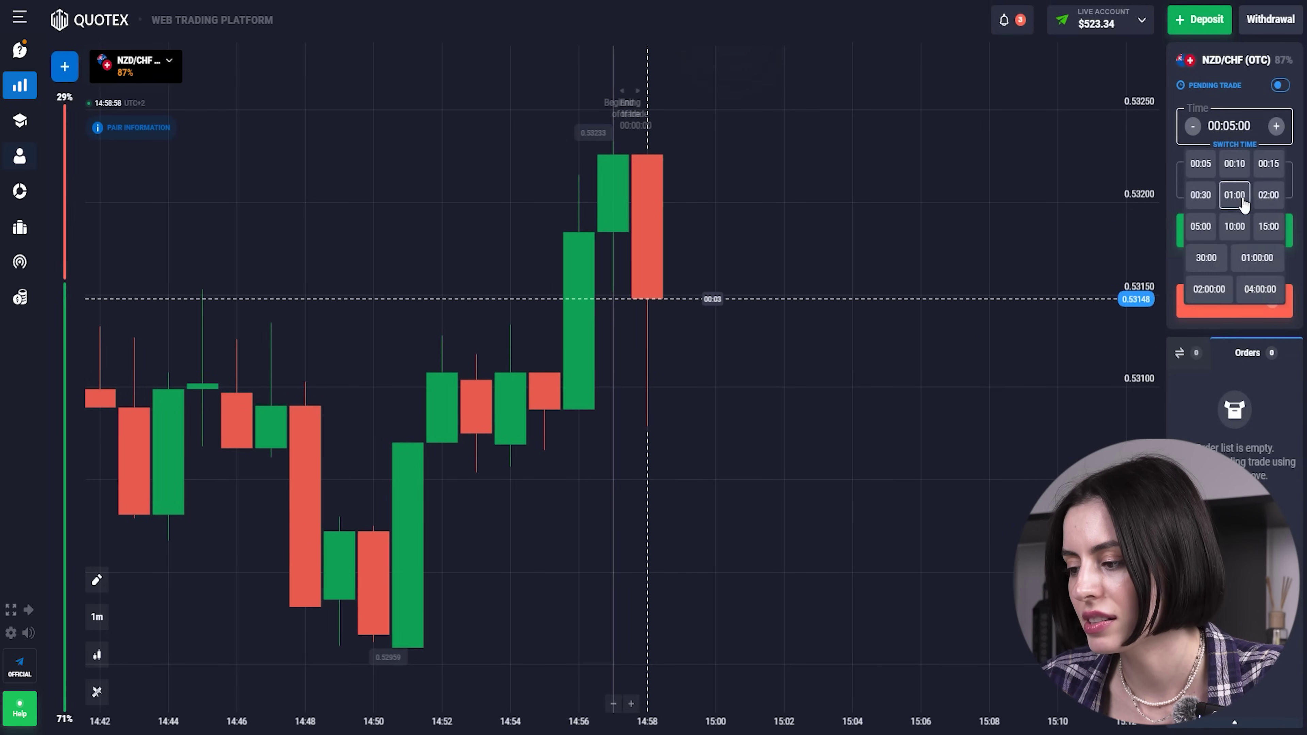
pyautogui.click(1235, 195)
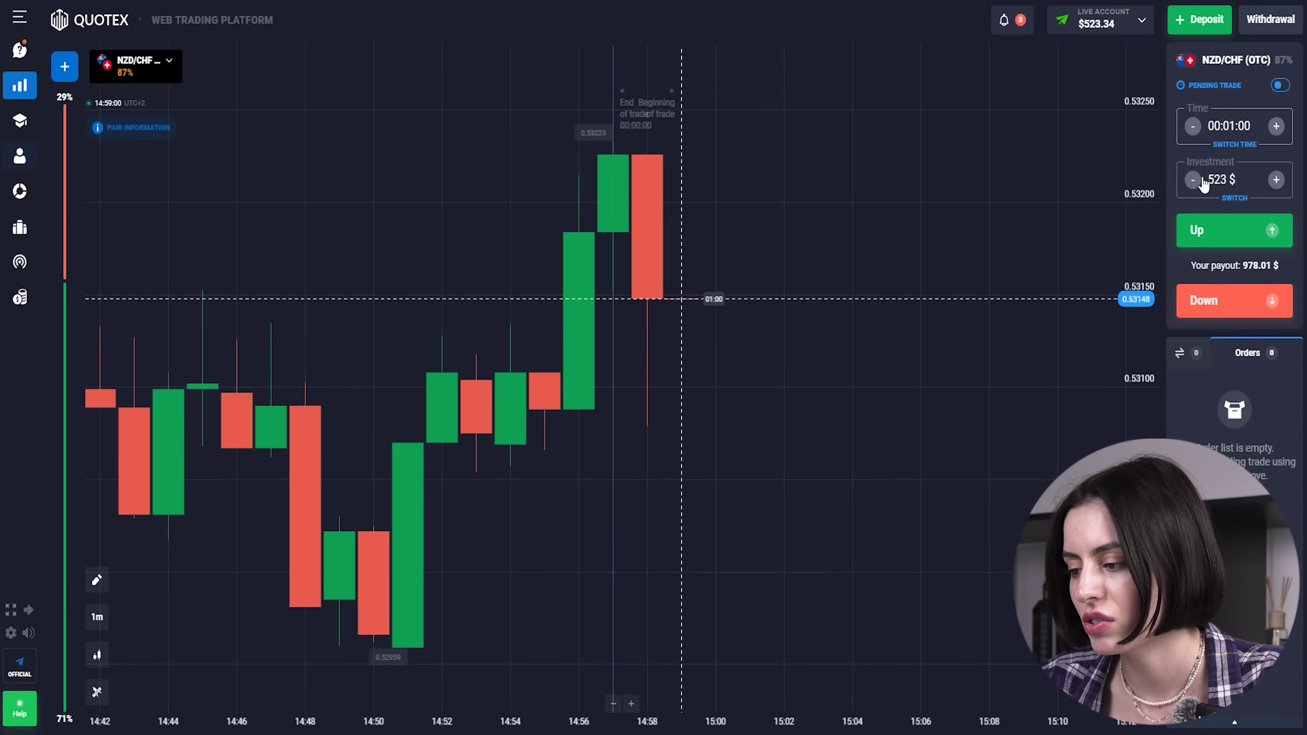
pyautogui.click(1211, 179)
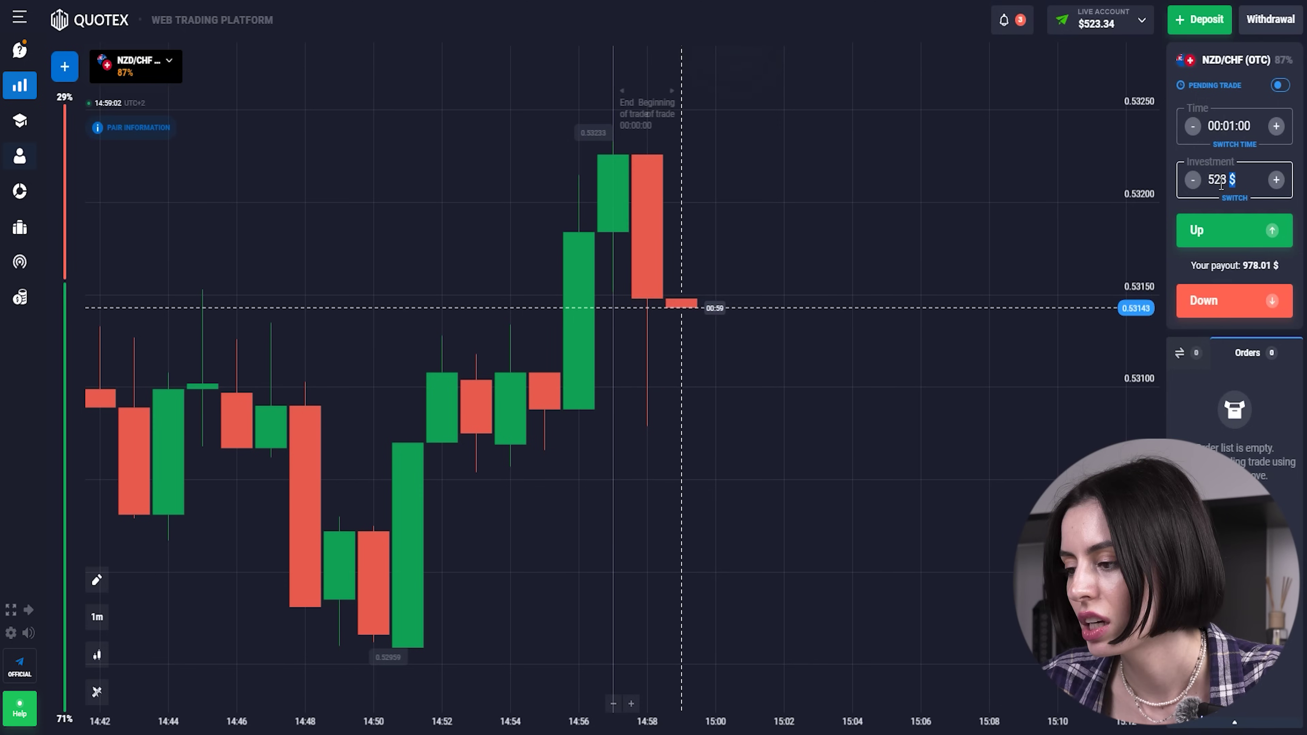
pyautogui.click(1062, 292)
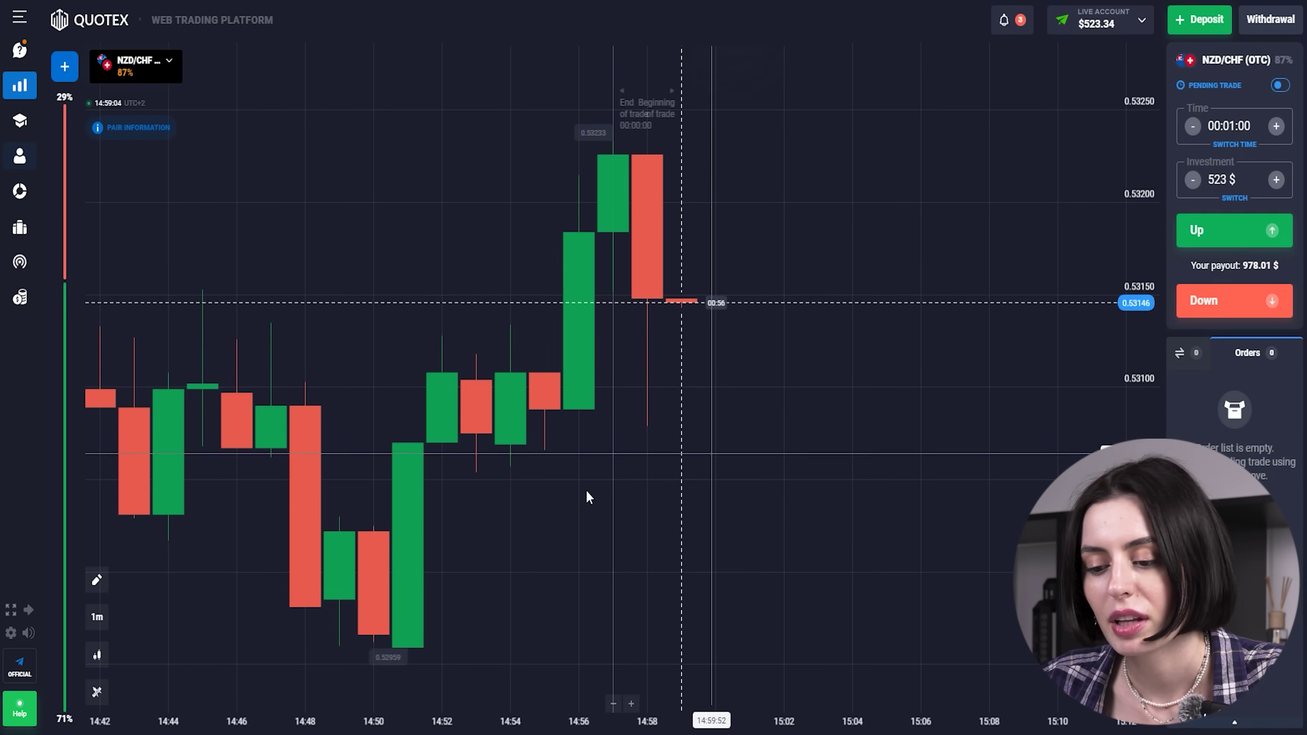
pyautogui.click(97, 691)
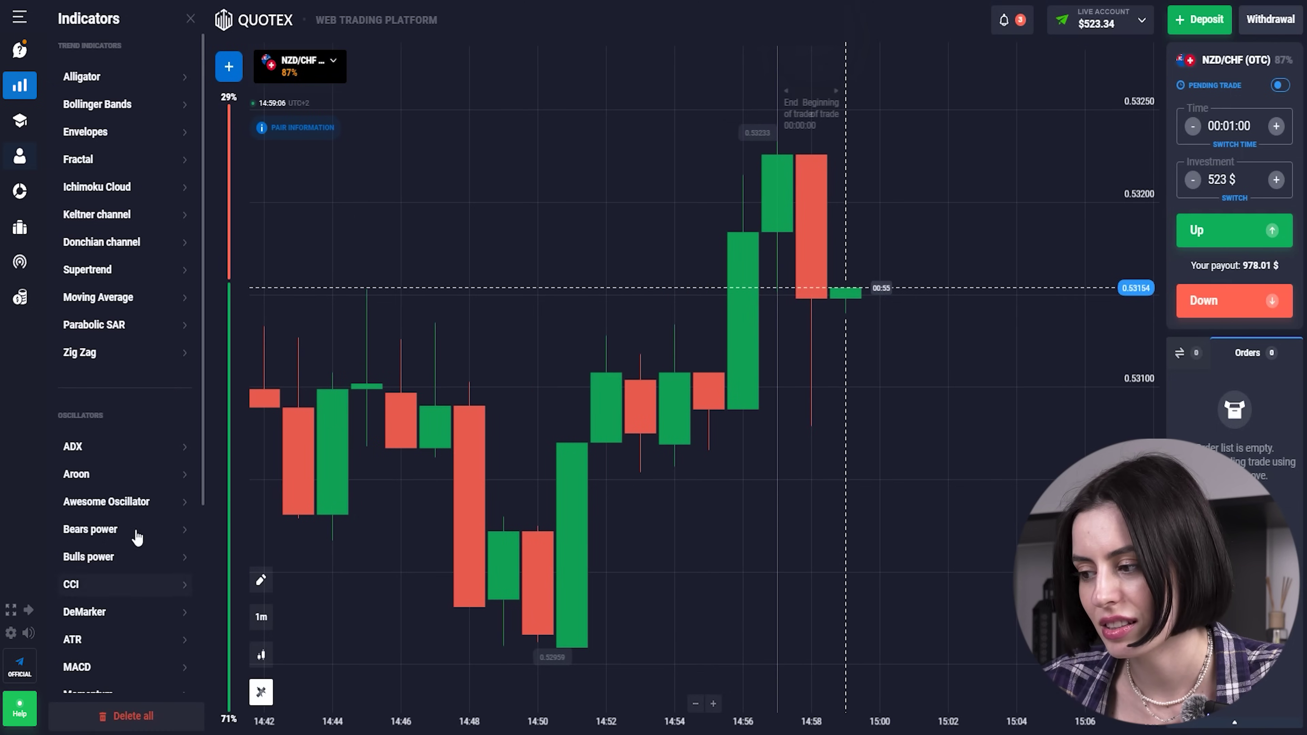
# Step: Add ADX with values 11 and 8 and a thicker plusDI line
pyautogui.click(143, 453)
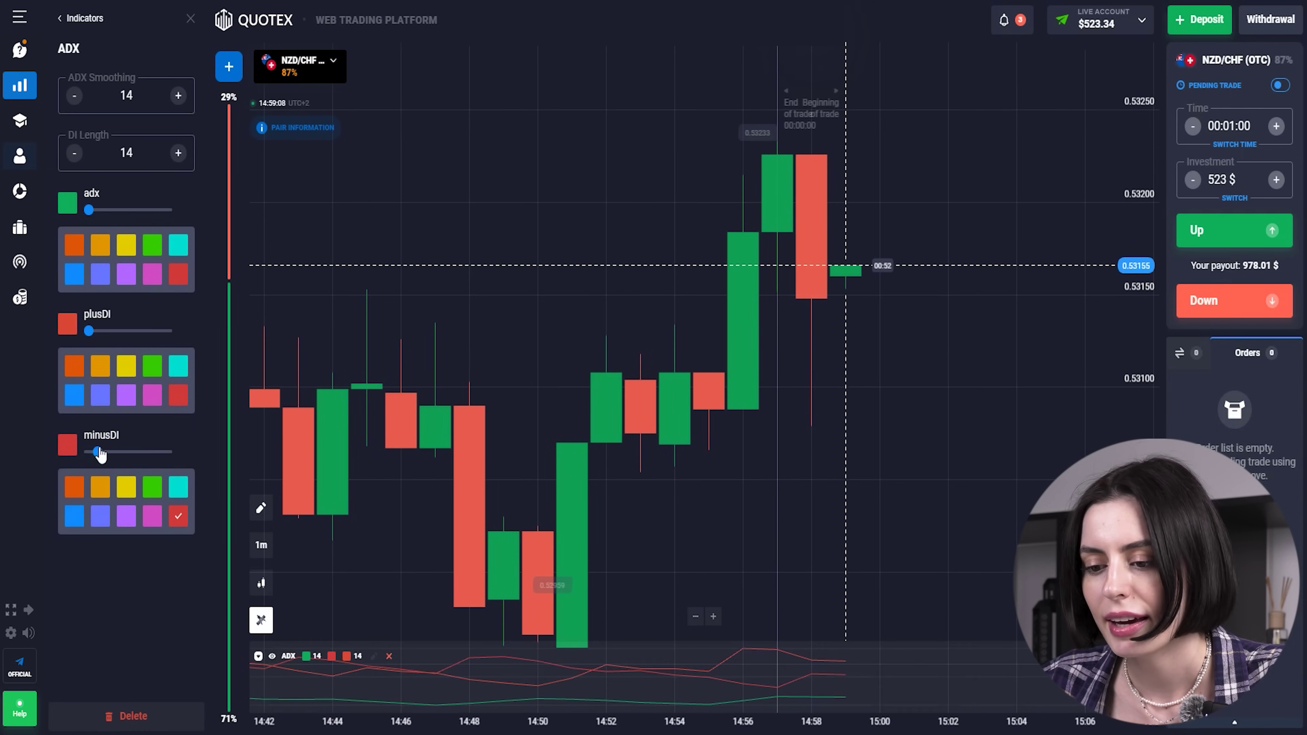
pyautogui.click(97, 331)
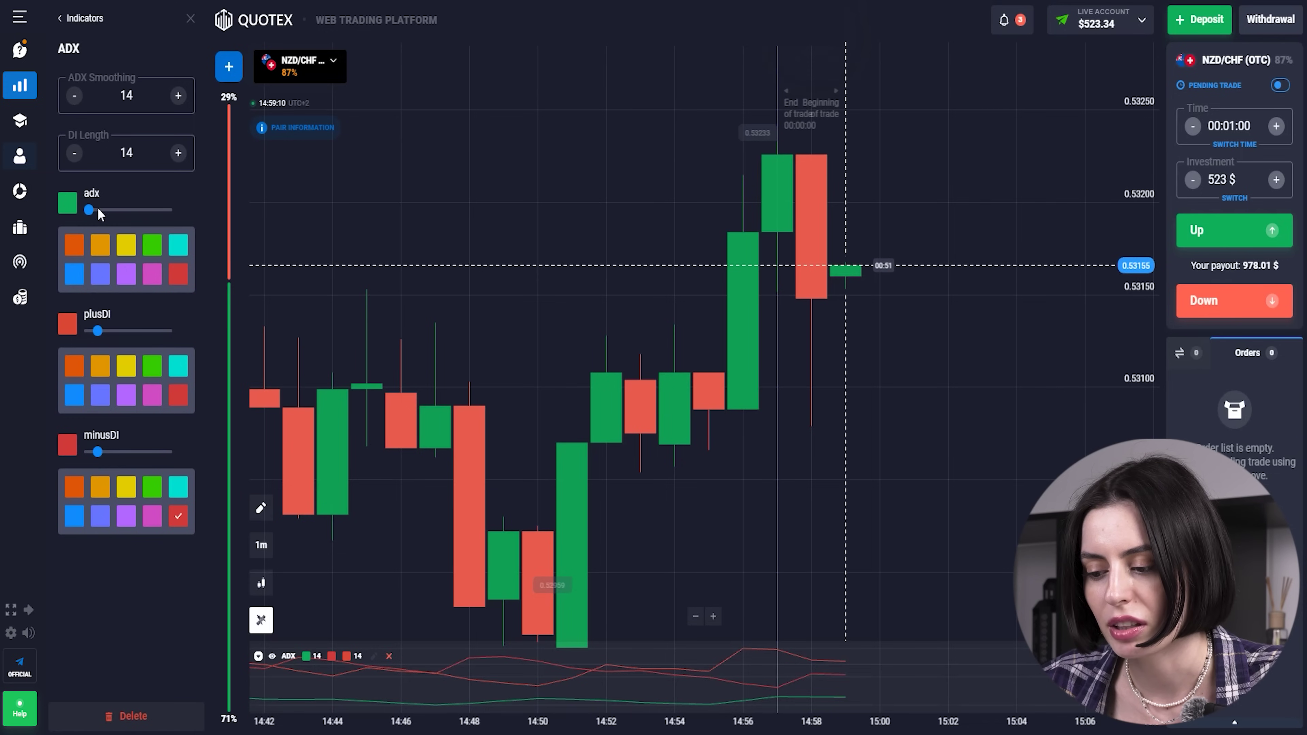
pyautogui.click(74, 153)
pyautogui.click(73, 162)
pyautogui.click(74, 162)
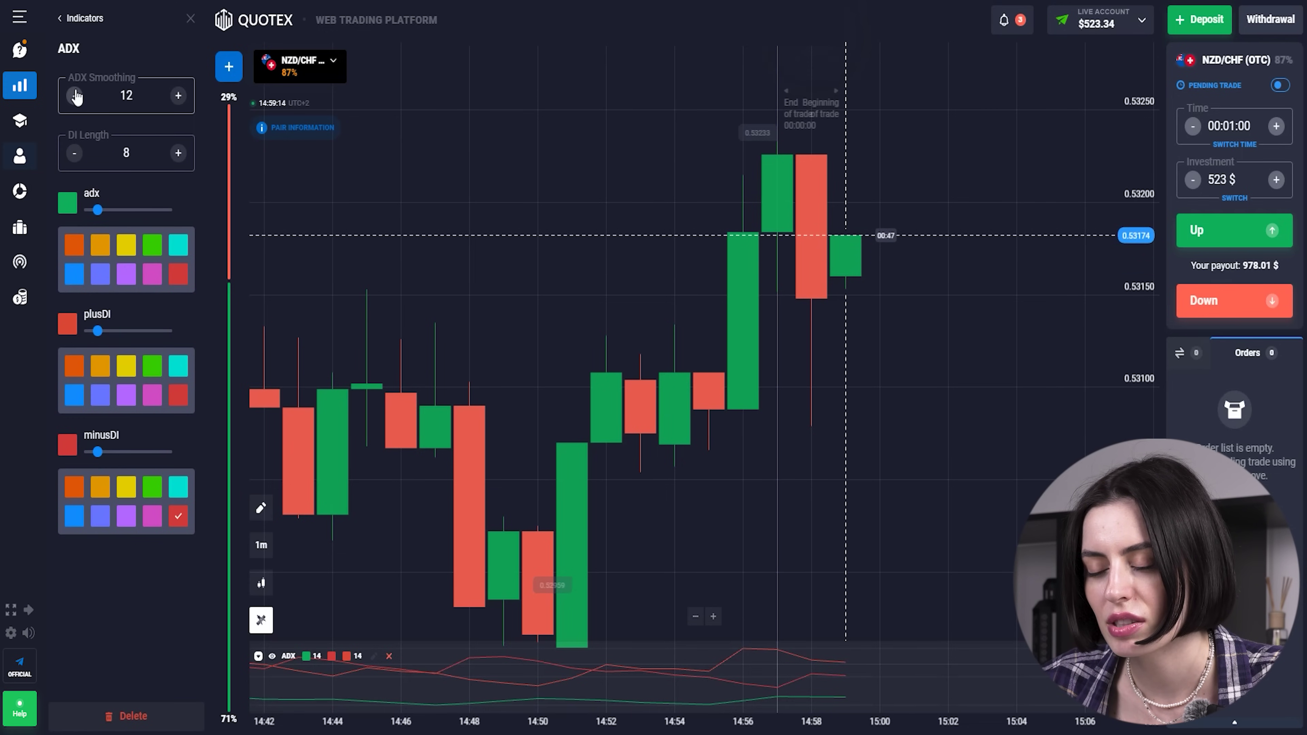
pyautogui.click(70, 18)
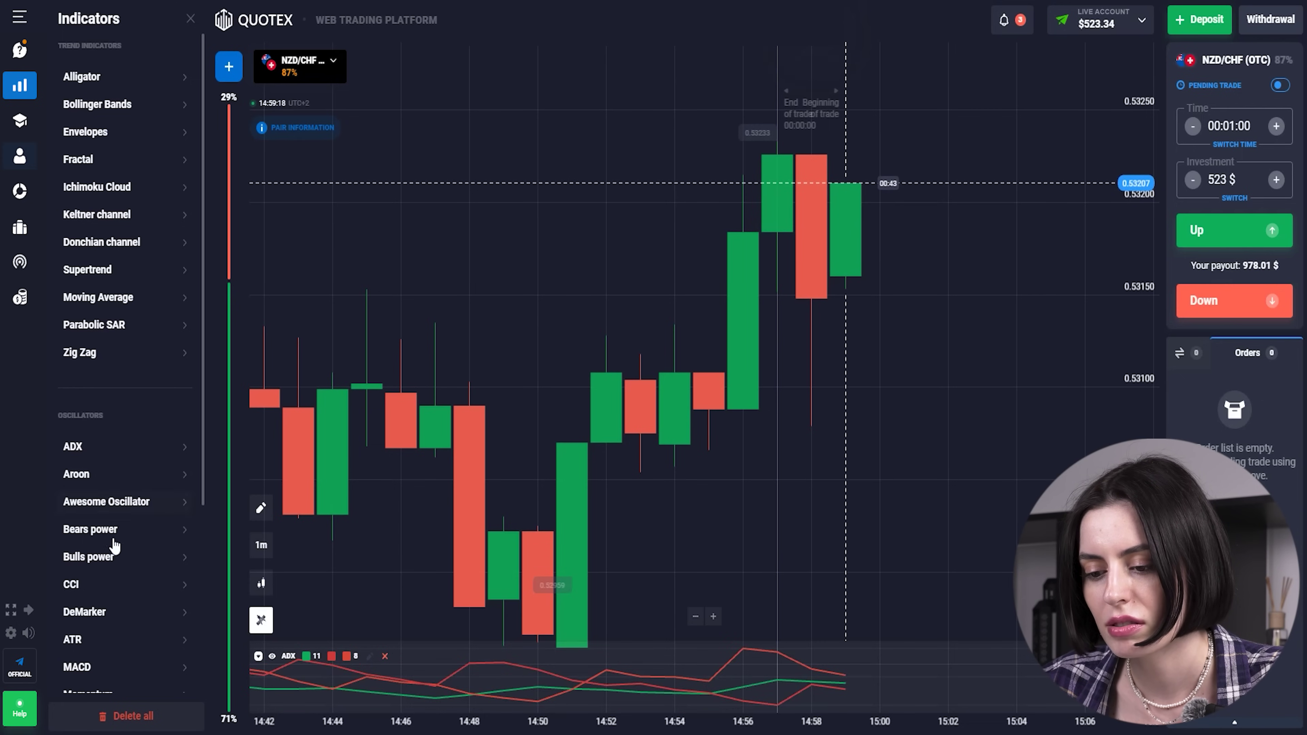
# Step: Add Bulls Power with its period lowered to 8
pyautogui.click(116, 556)
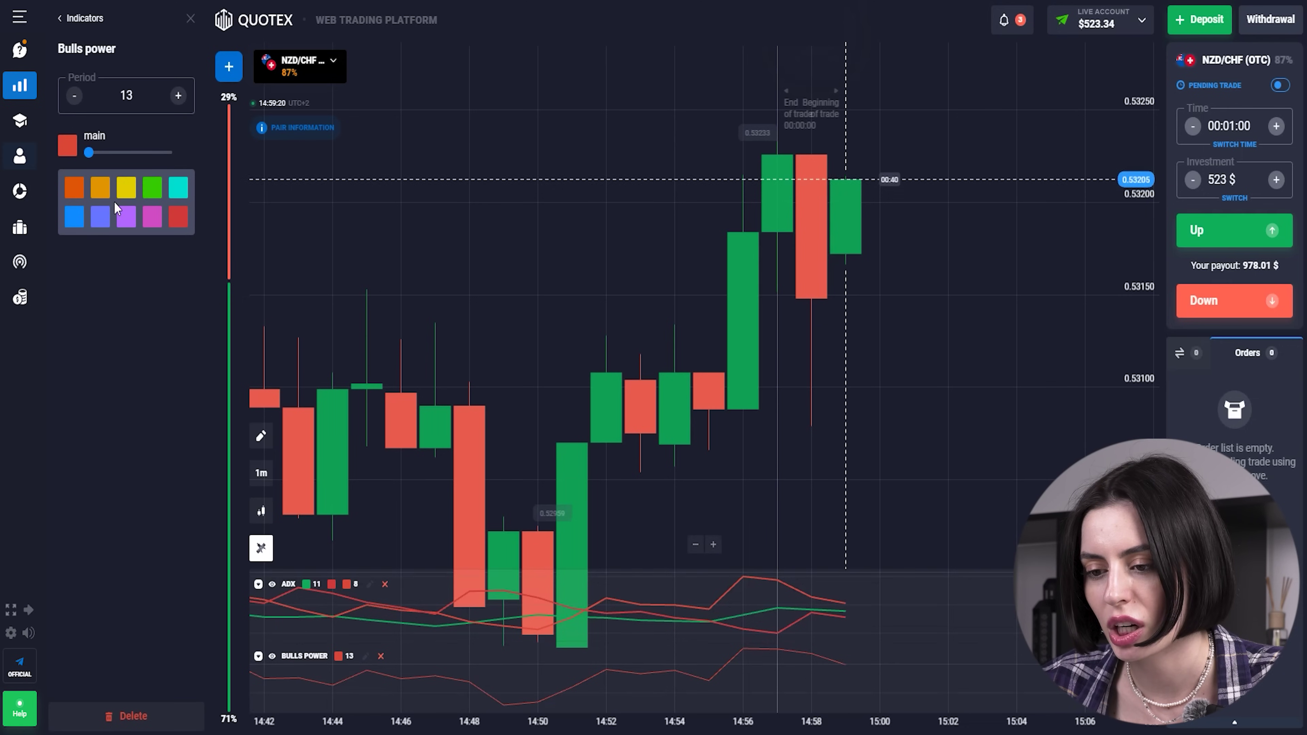
pyautogui.click(75, 96)
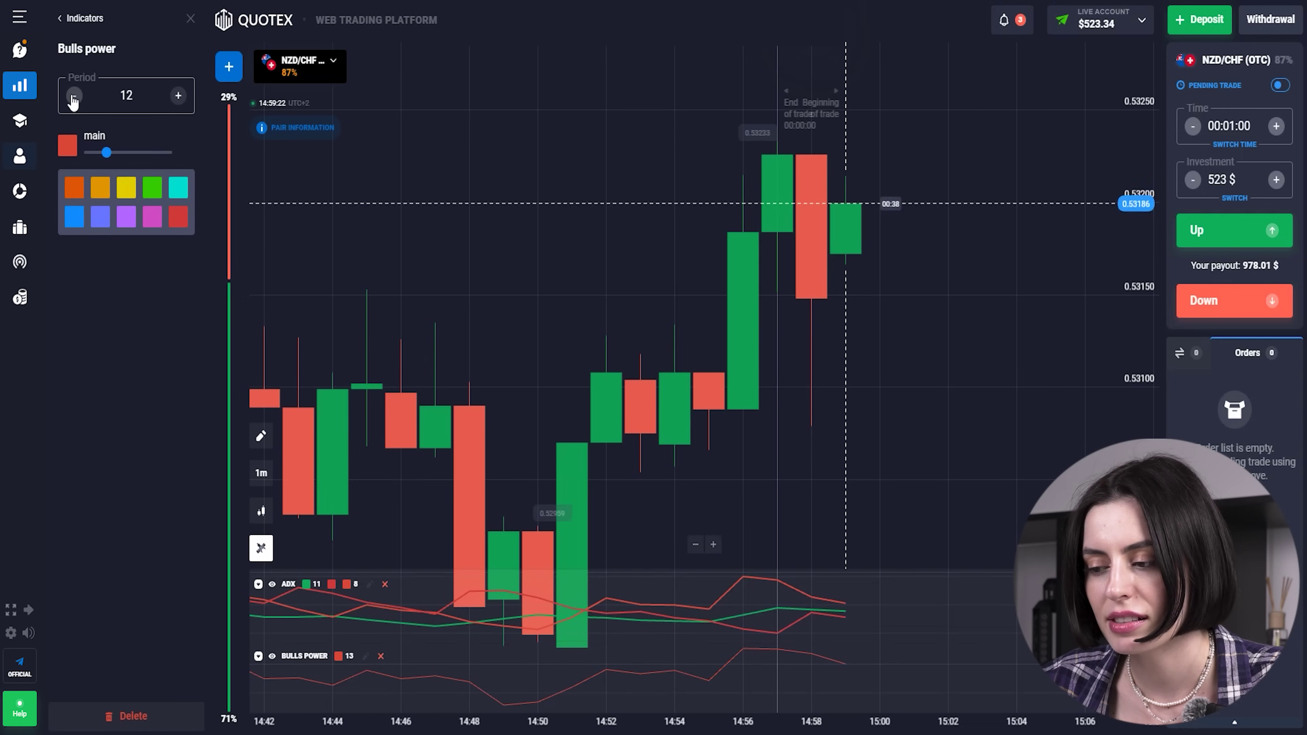
pyautogui.click(74, 96)
pyautogui.click(74, 96)
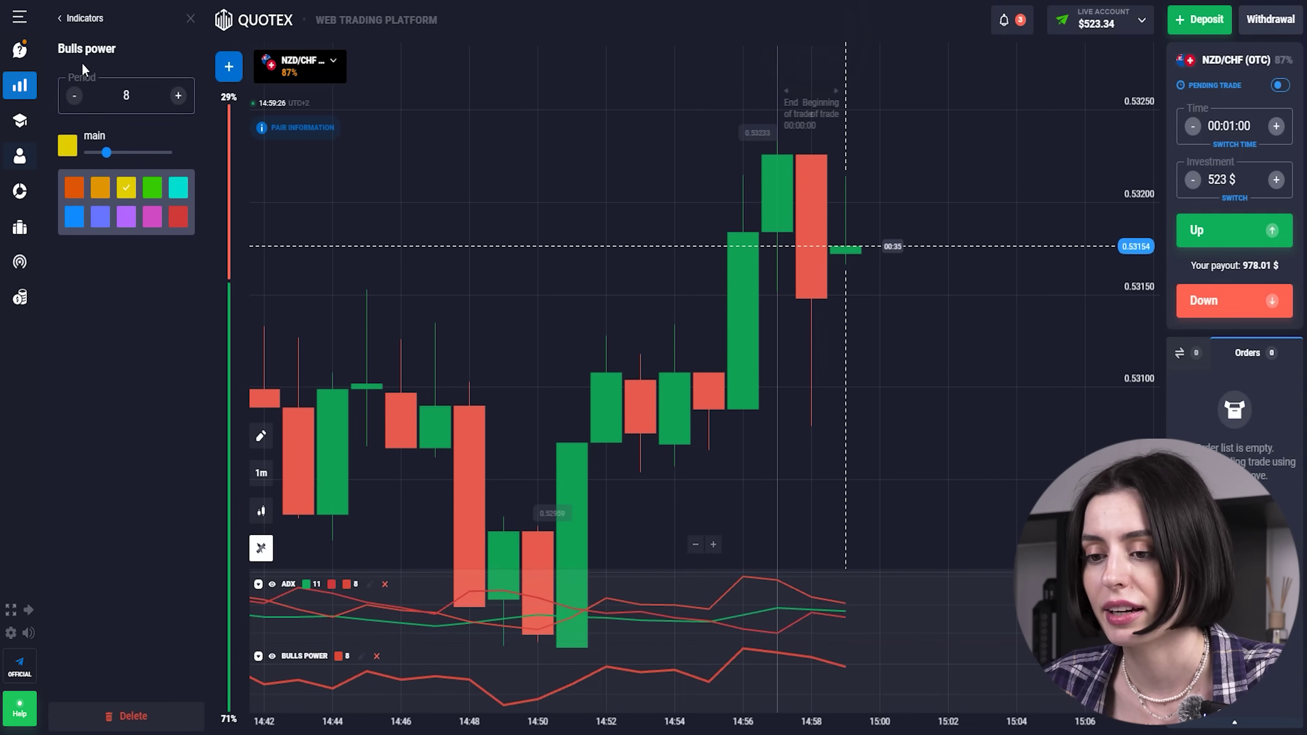
pyautogui.click(80, 23)
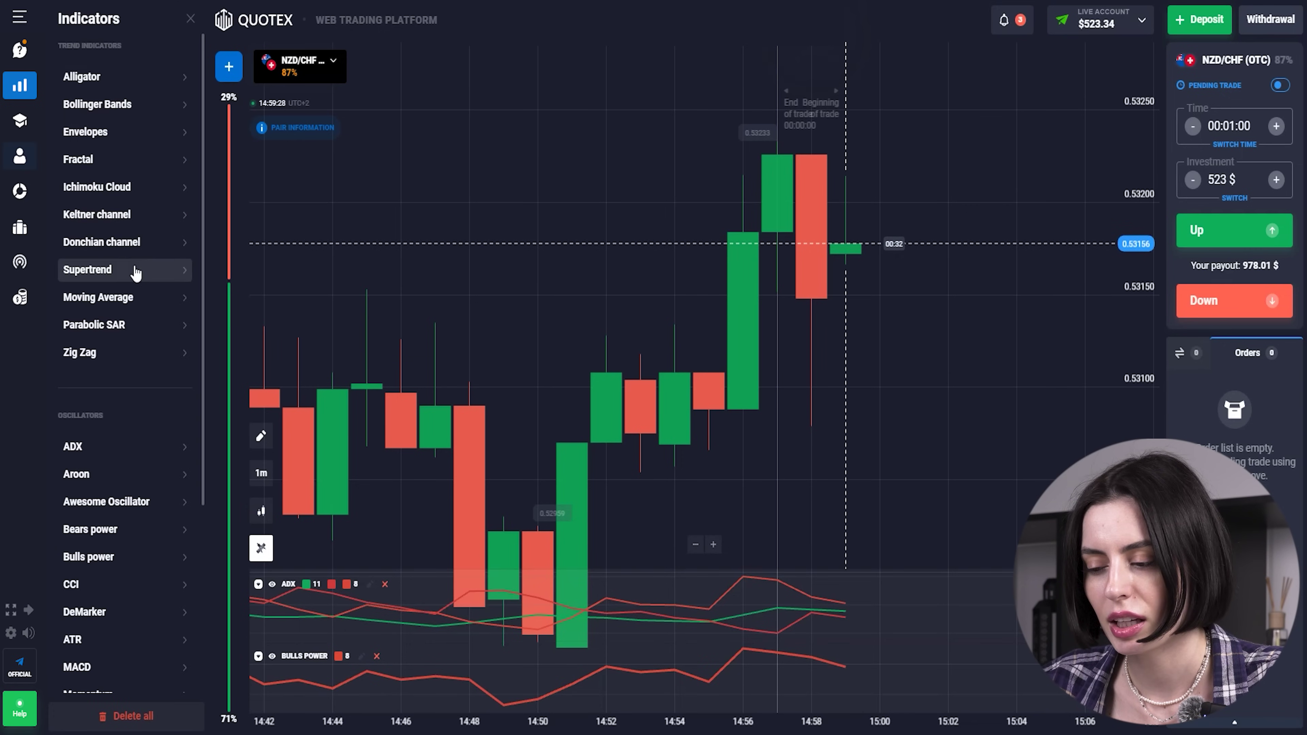
# Step: Add a Supertrend overlay with period 8 and multiplier 3, then close the indicators panel
pyautogui.click(135, 272)
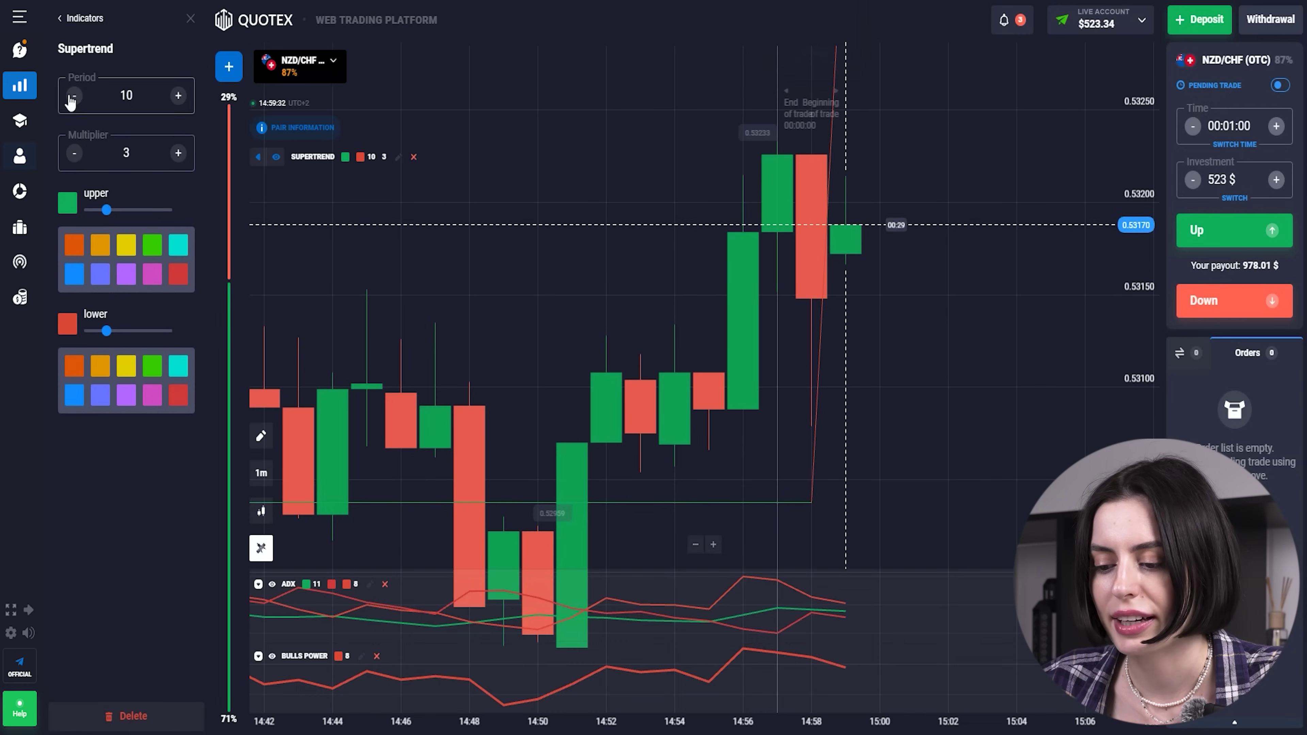
pyautogui.click(74, 96)
pyautogui.click(73, 97)
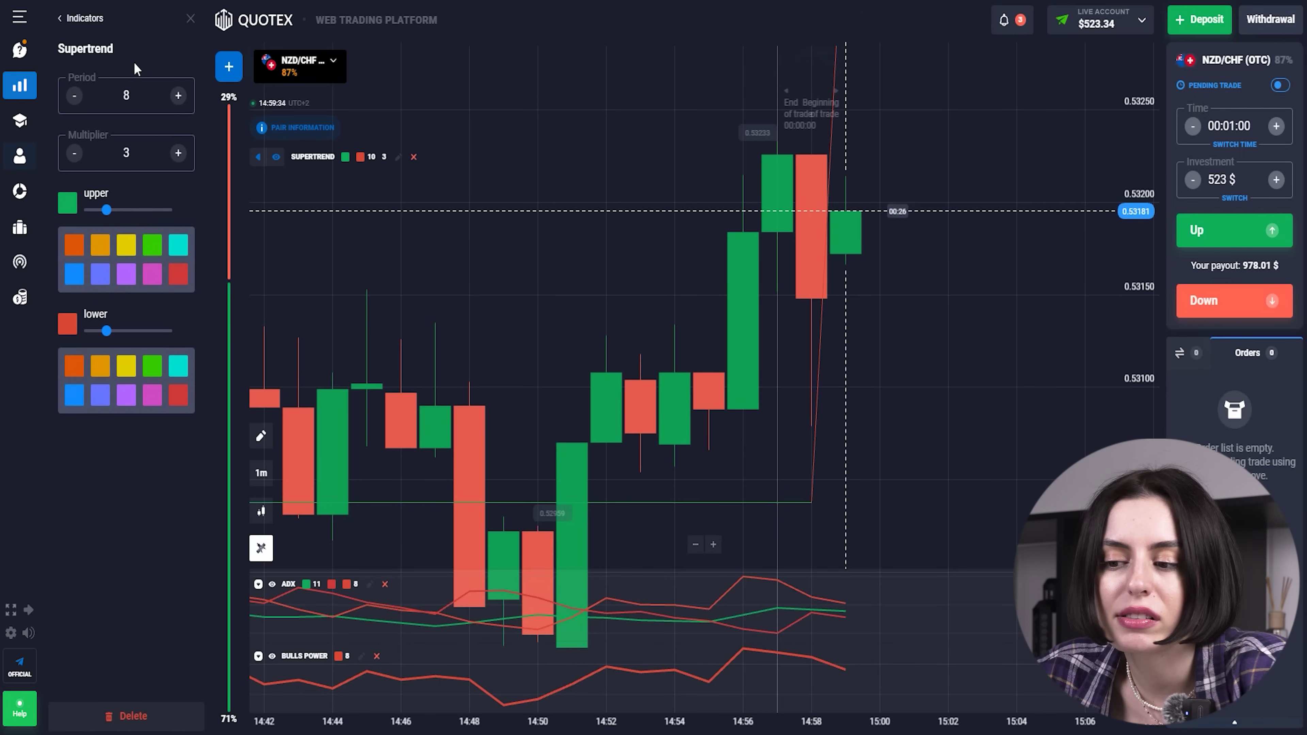
pyautogui.click(92, 19)
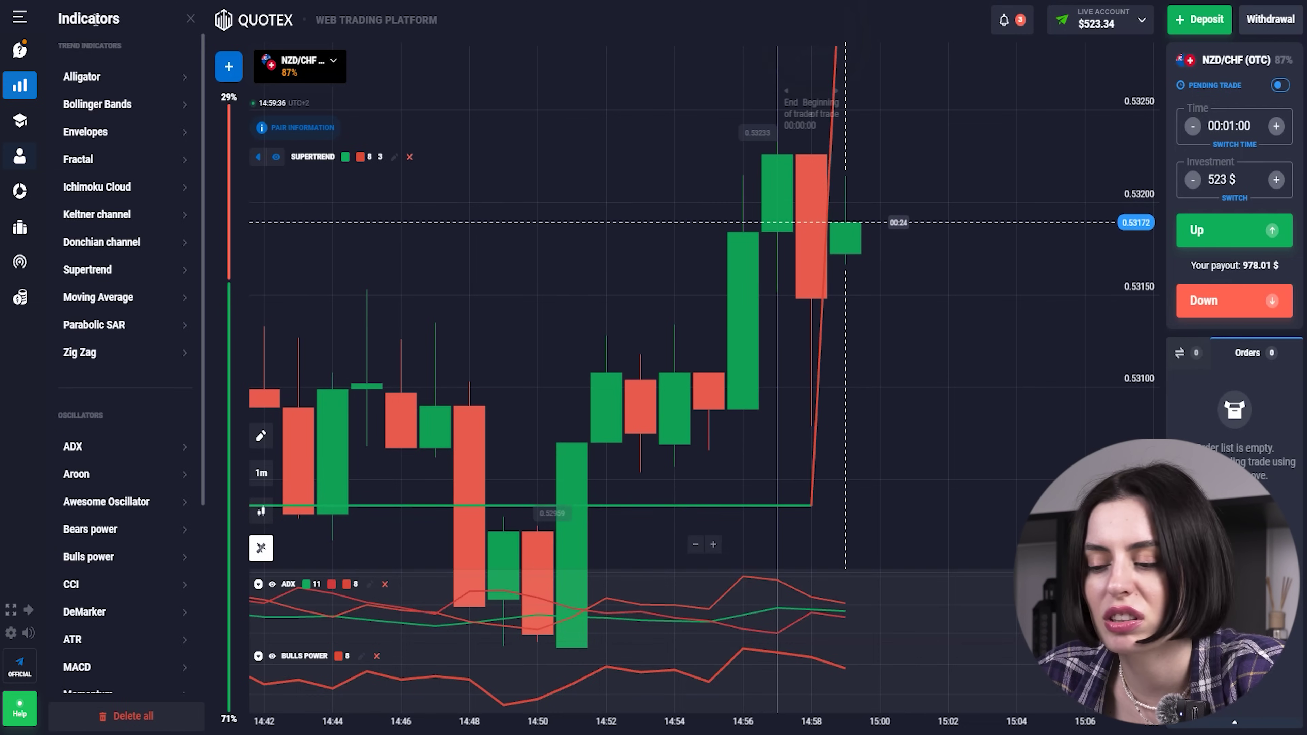
pyautogui.click(190, 19)
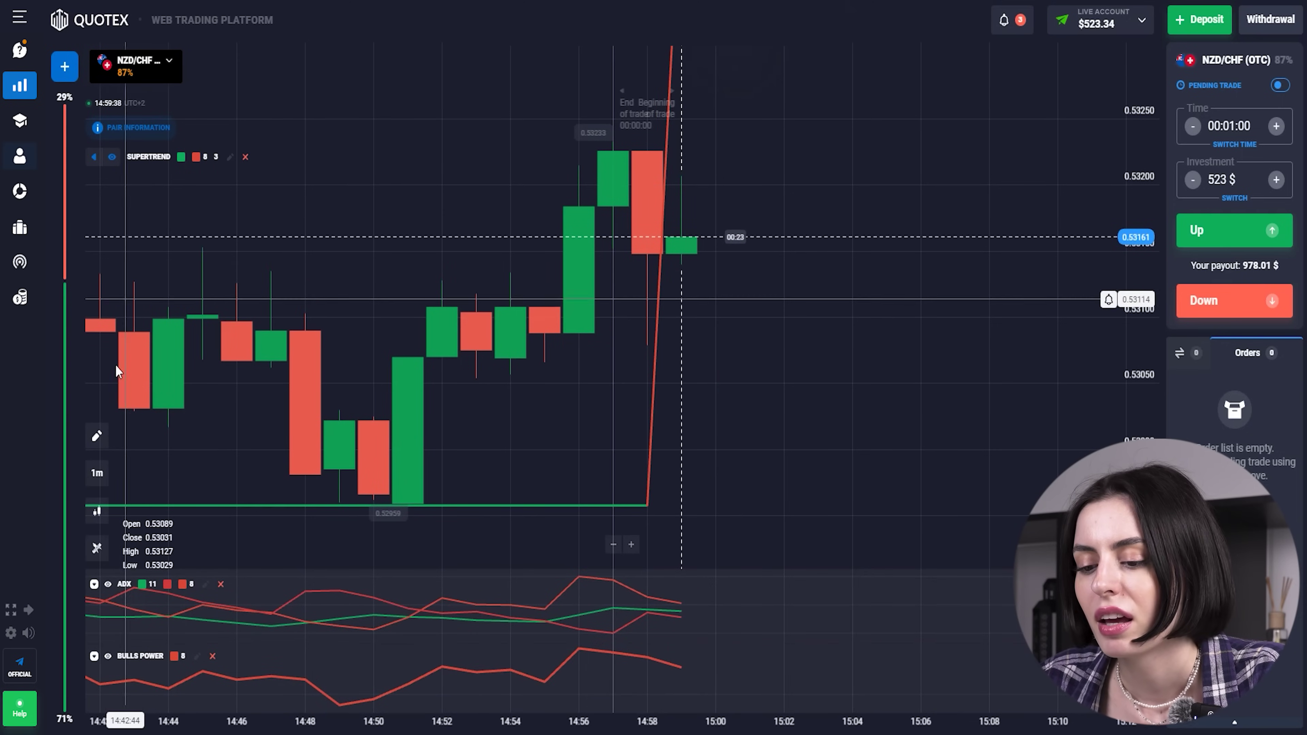
pyautogui.click(98, 473)
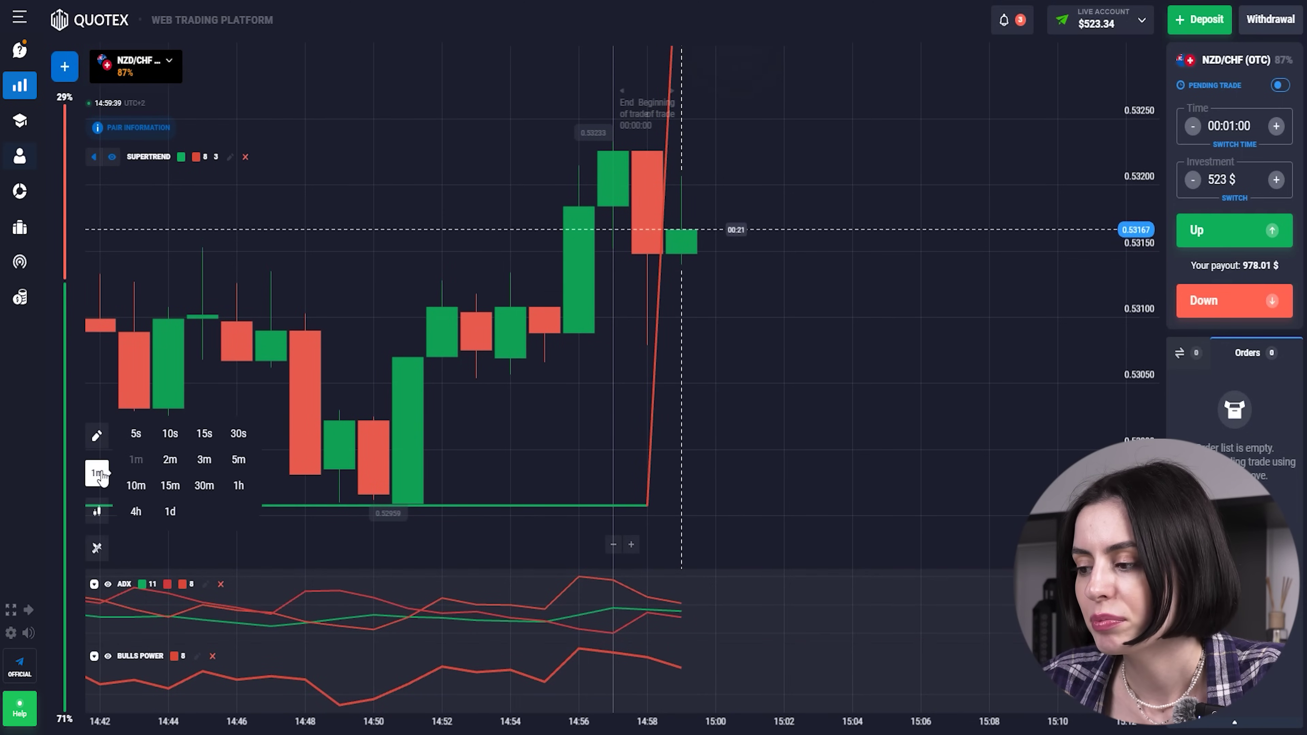
# Step: Switch the chart to 10-second candles and add AUD/CHF and USD/BRL (OTC) tabs
pyautogui.click(170, 434)
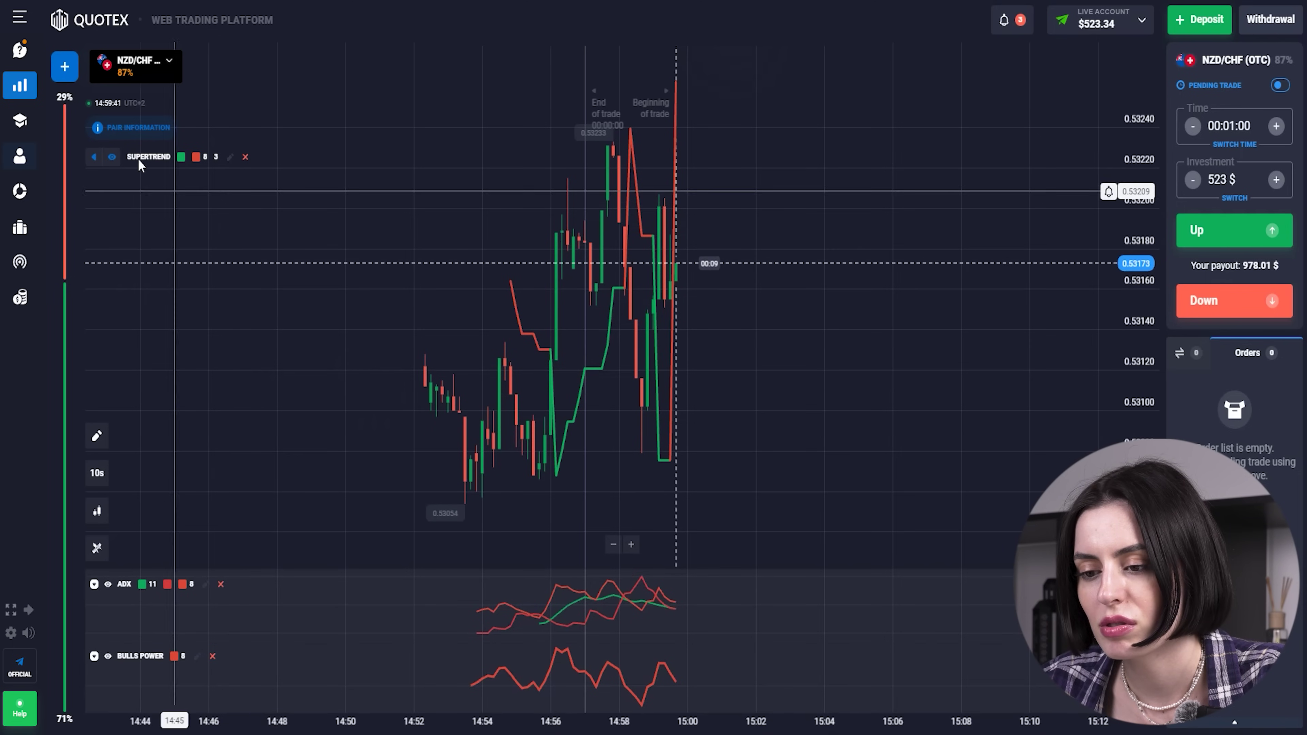
pyautogui.click(64, 68)
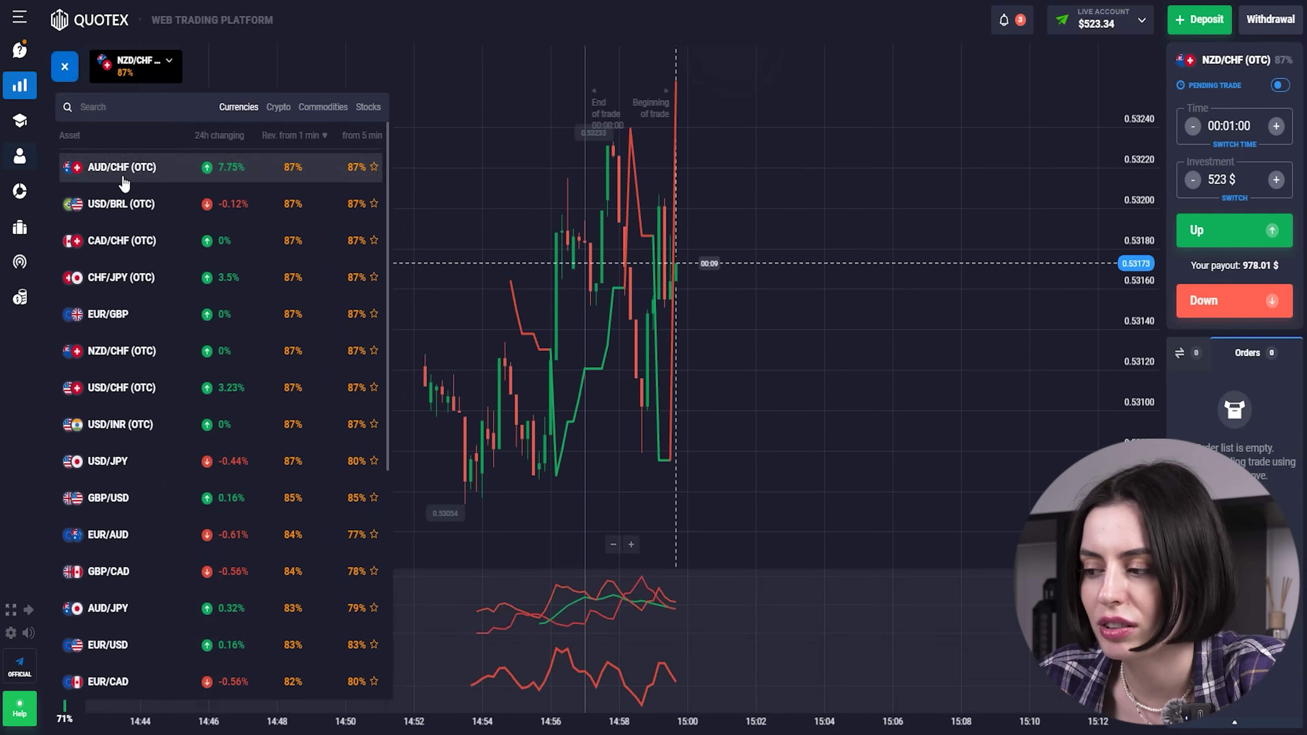
pyautogui.click(121, 162)
pyautogui.click(135, 205)
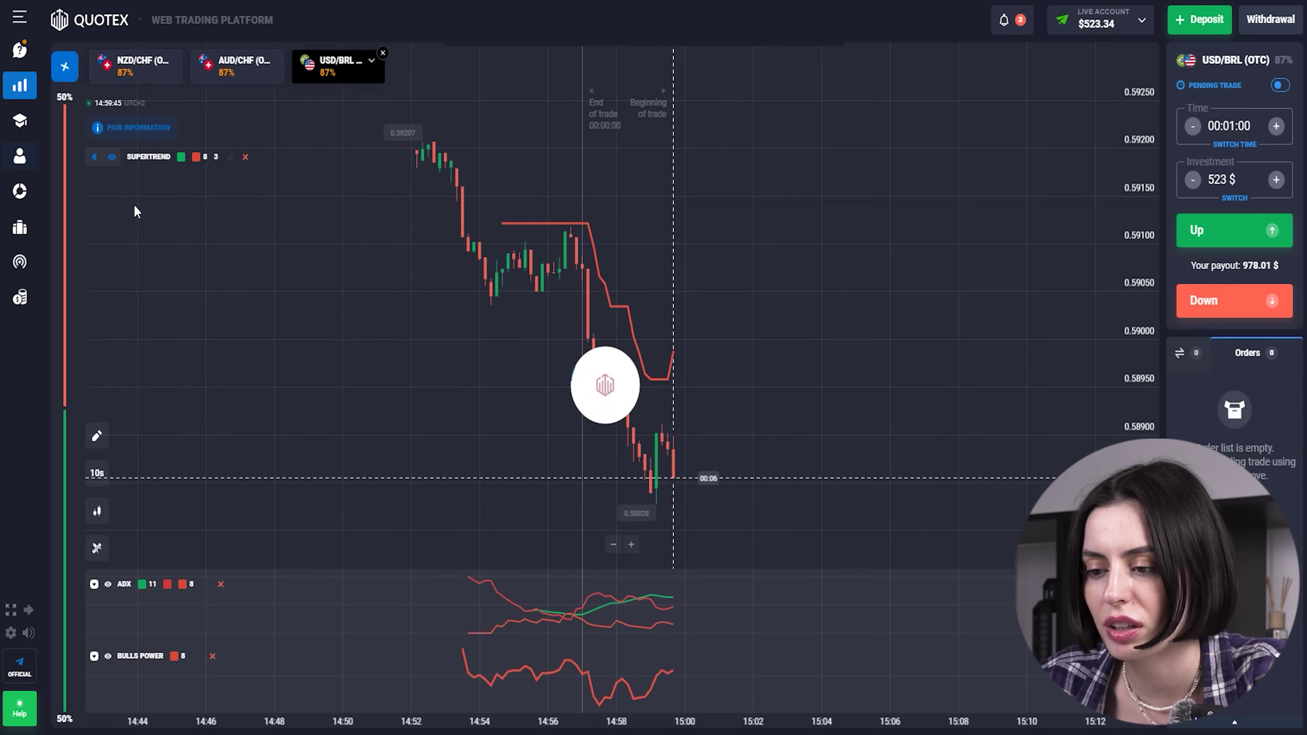
# Step: Add chart tabs for CAD/CHF (OTC), CHF/JPY (OTC) and EUR/GBP
pyautogui.click(63, 68)
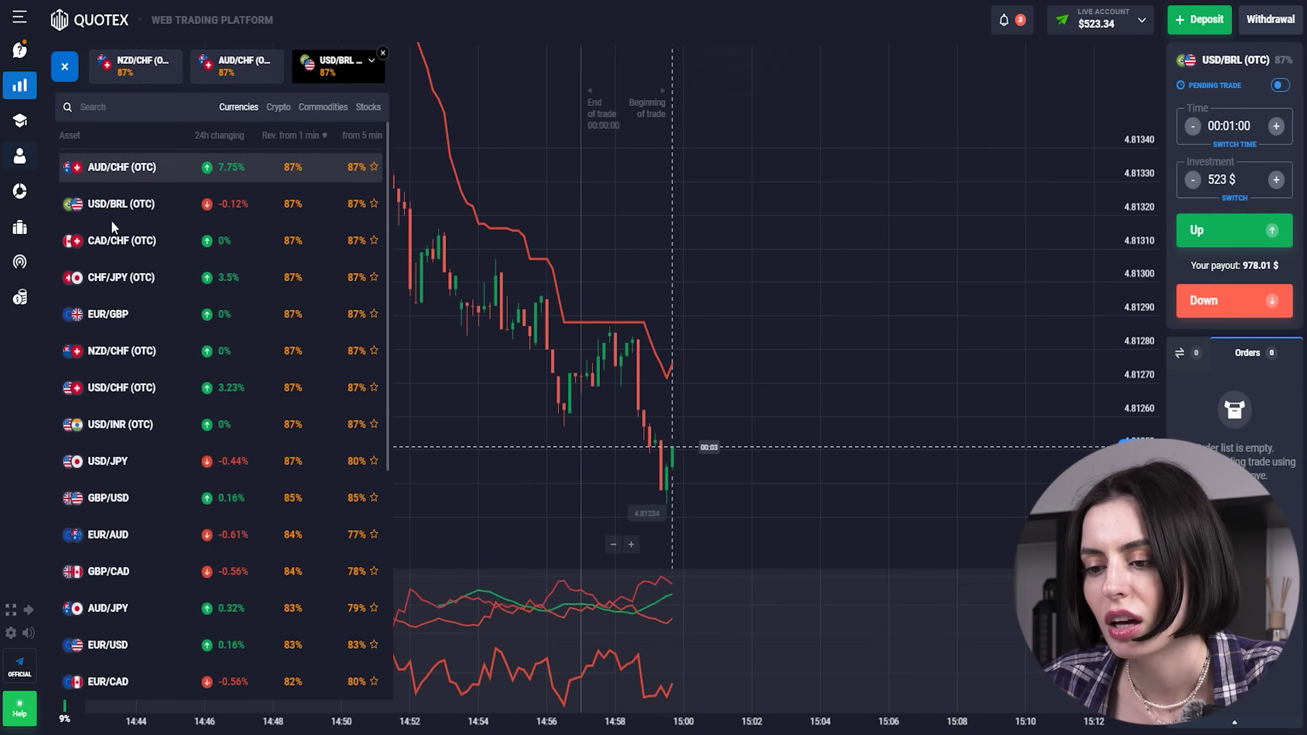
pyautogui.click(115, 243)
pyautogui.click(65, 67)
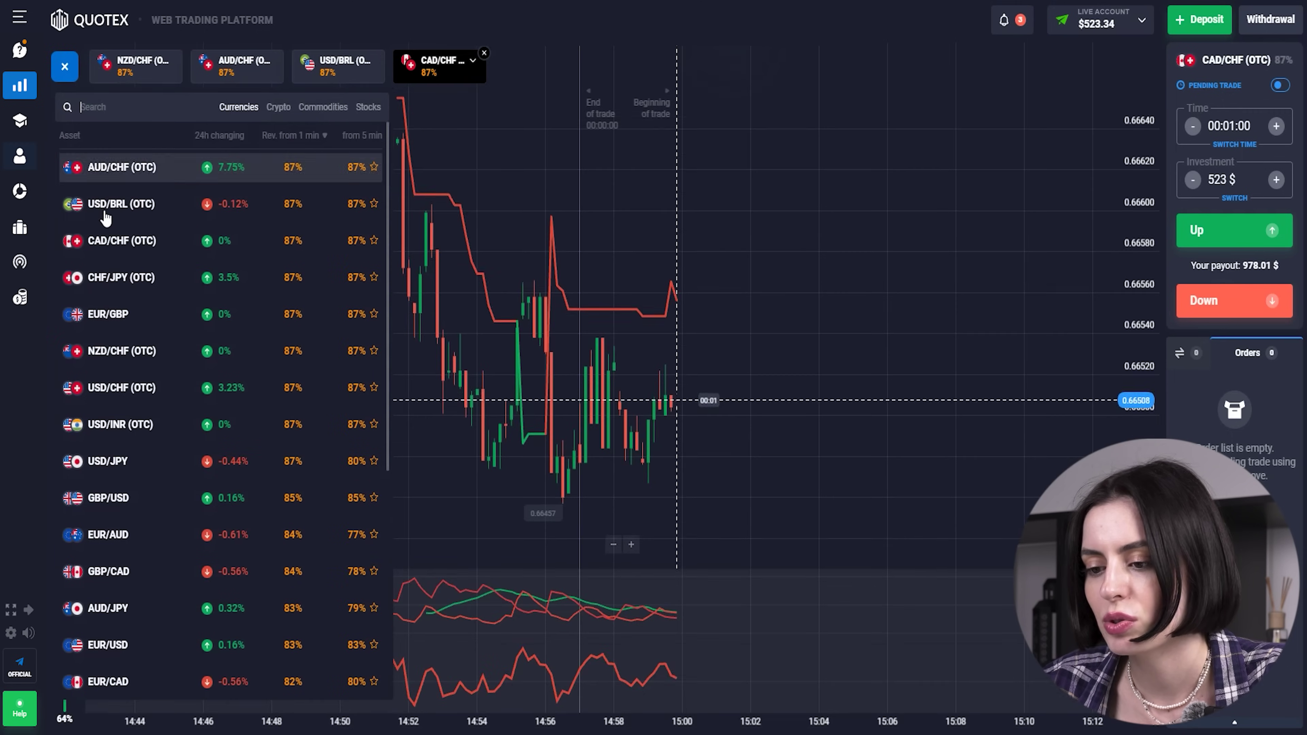
pyautogui.click(125, 280)
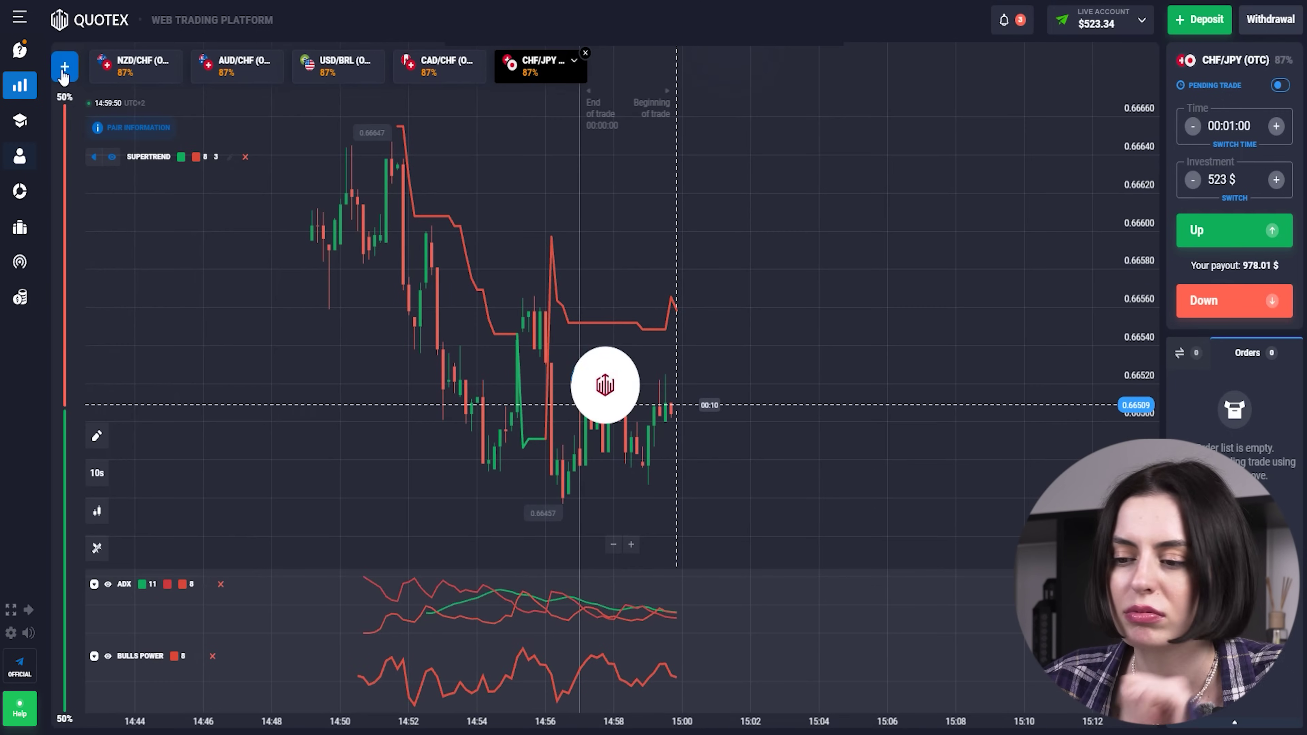
pyautogui.click(64, 72)
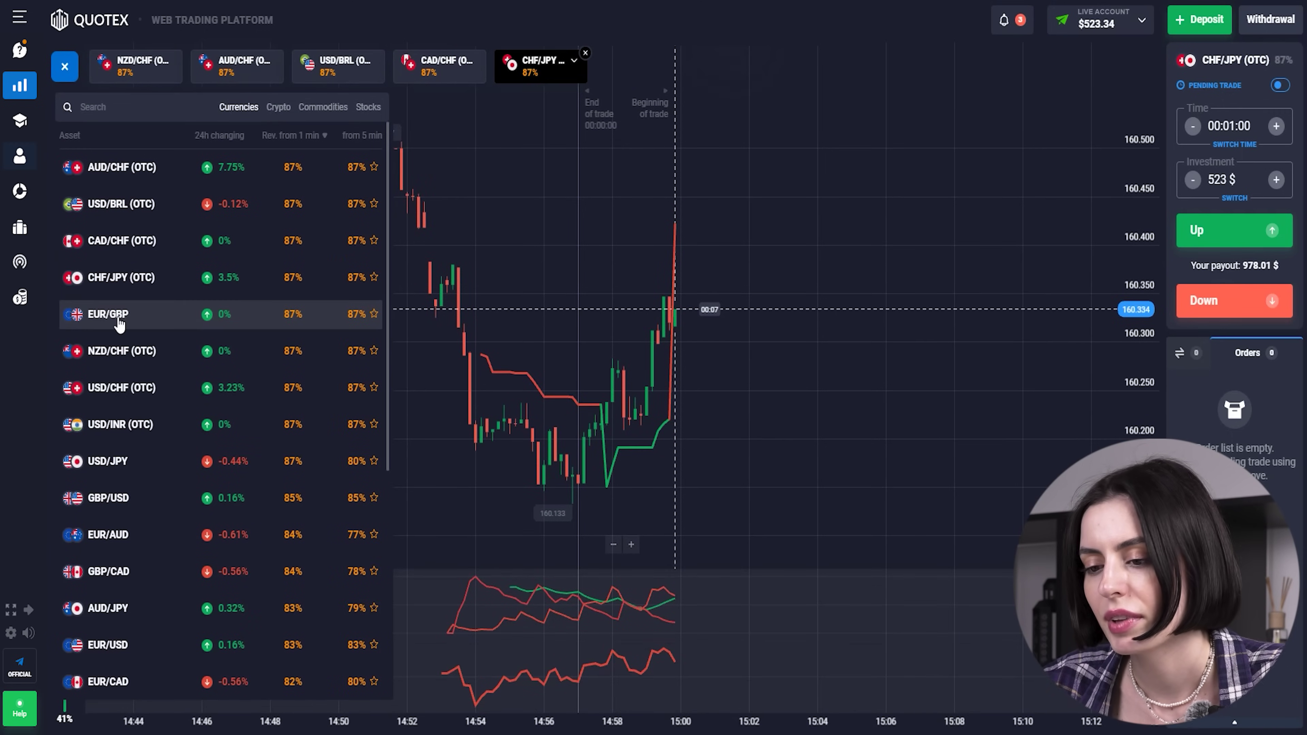
pyautogui.click(114, 317)
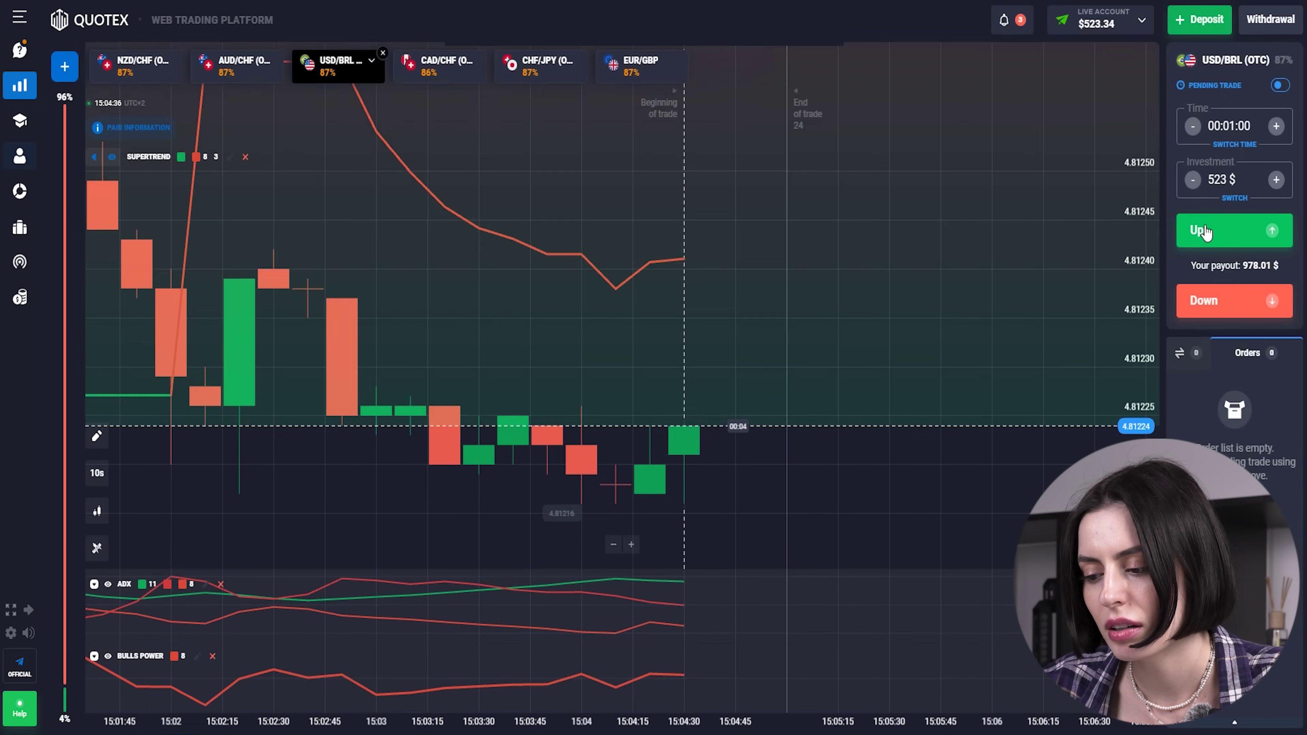
# Step: Place a 523 $ one-minute Up trade on USD/BRL (OTC) with the Shift+W shortcut
pyautogui.hotkey('shift', 'w')
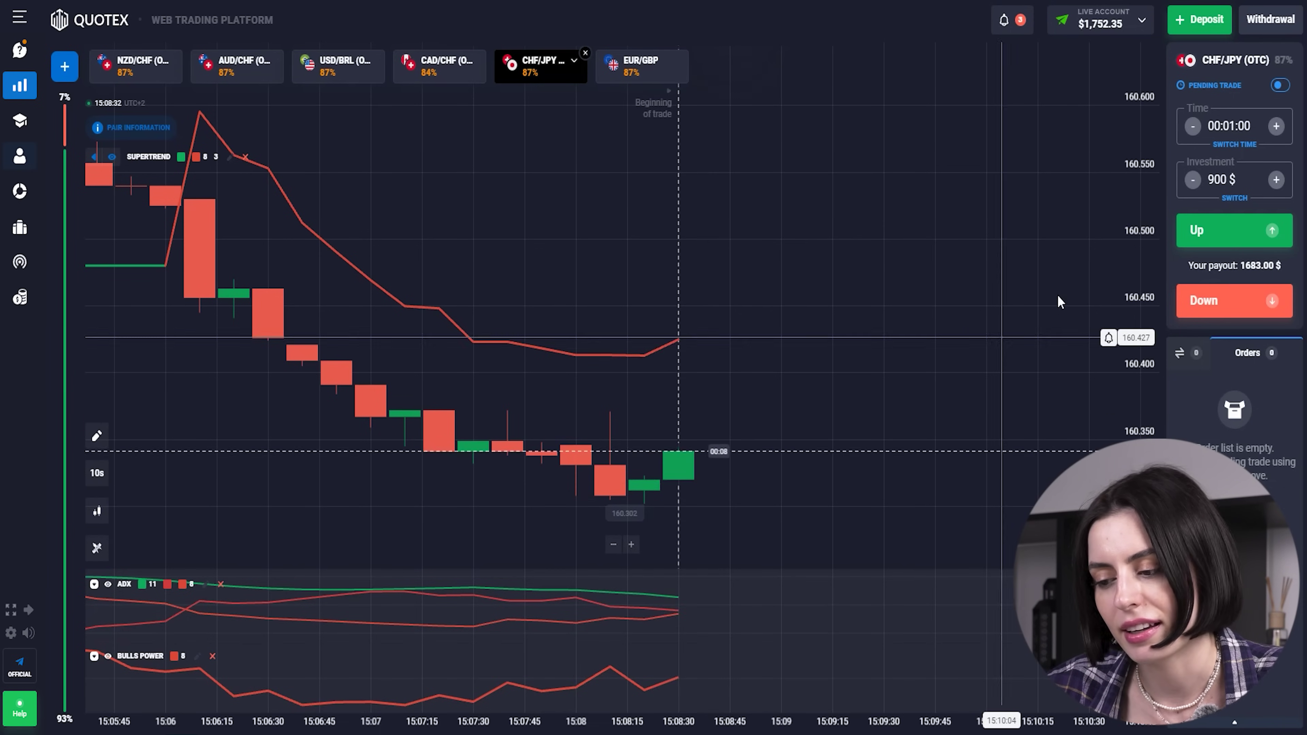
# Step: Change the investment to 700 $ and open two Up trades on CHF/JPY (OTC)
pyautogui.doubleClick(1219, 184)
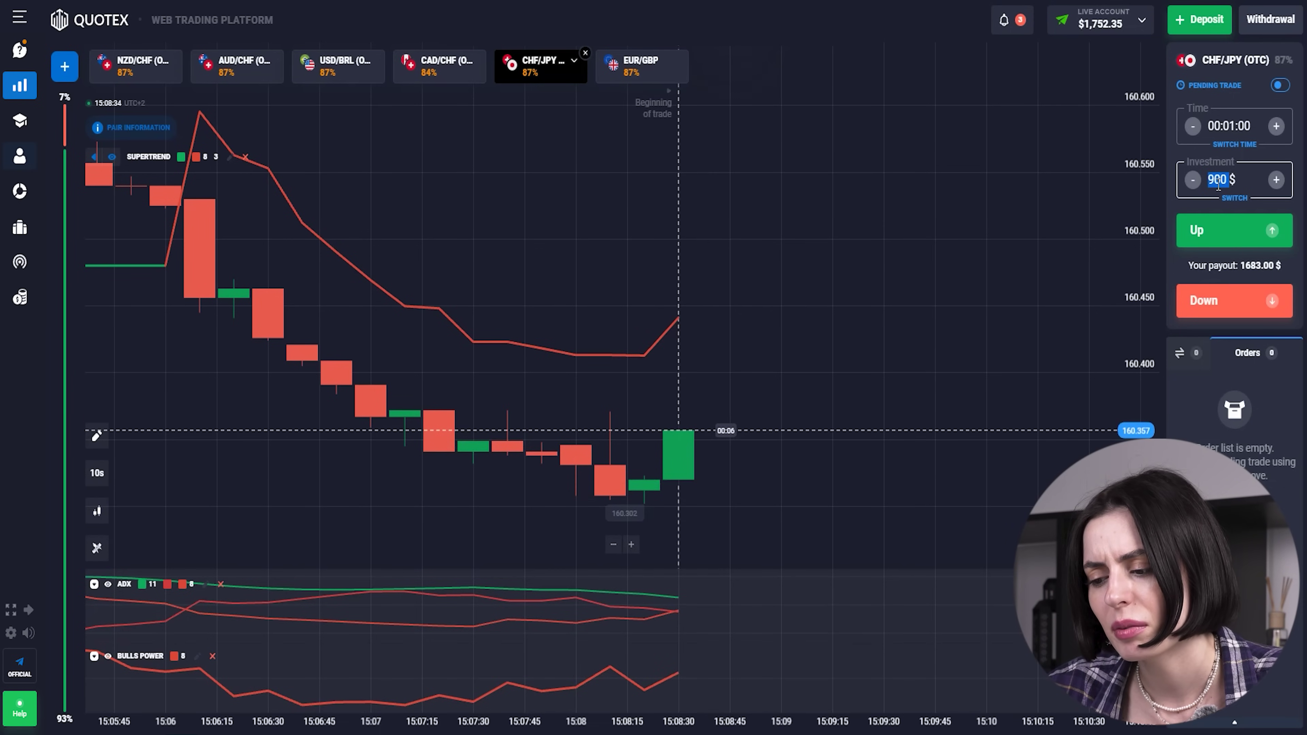
pyautogui.write('700')
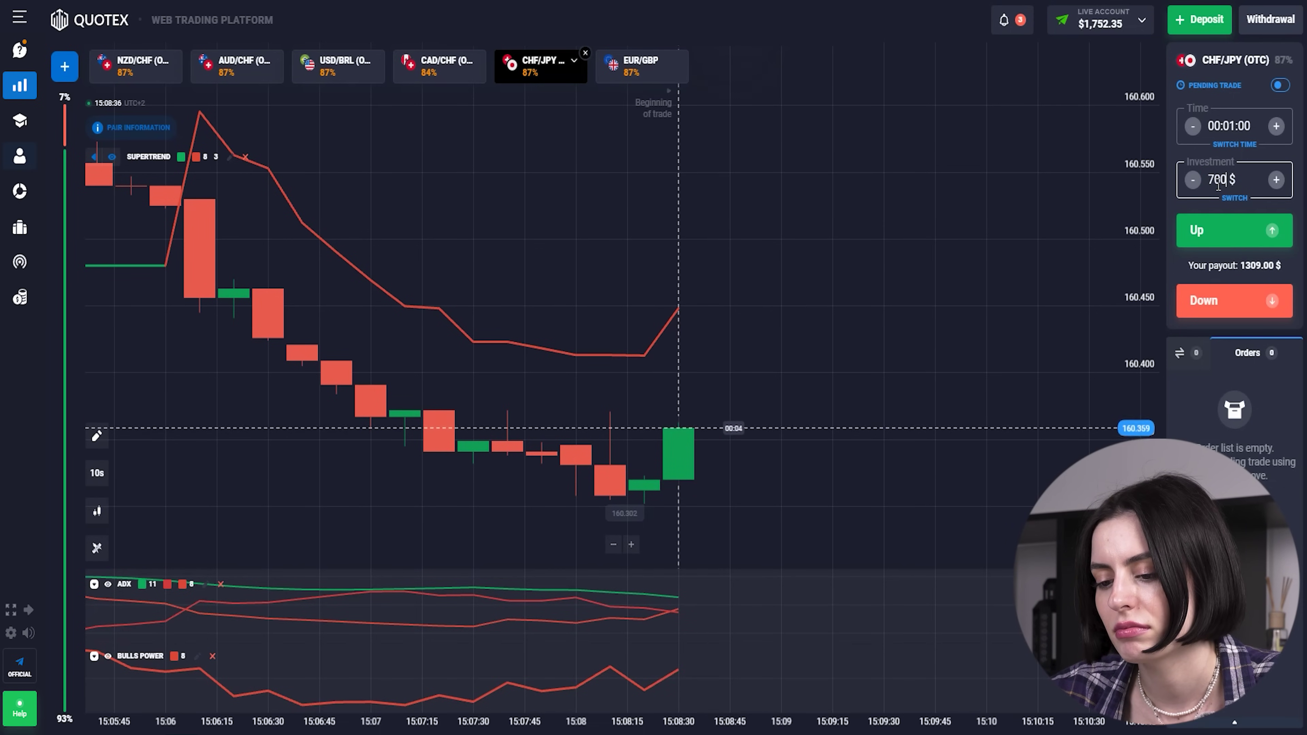
pyautogui.click(1196, 230)
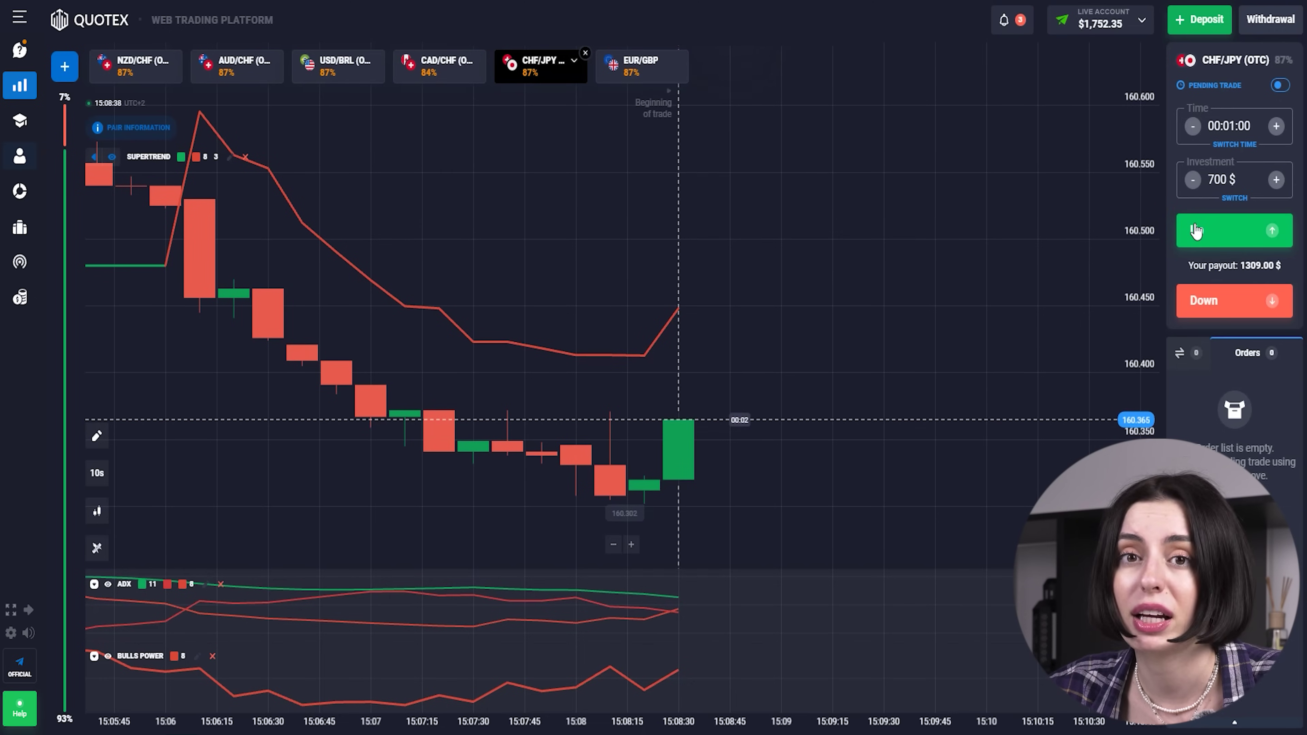
pyautogui.click(1196, 230)
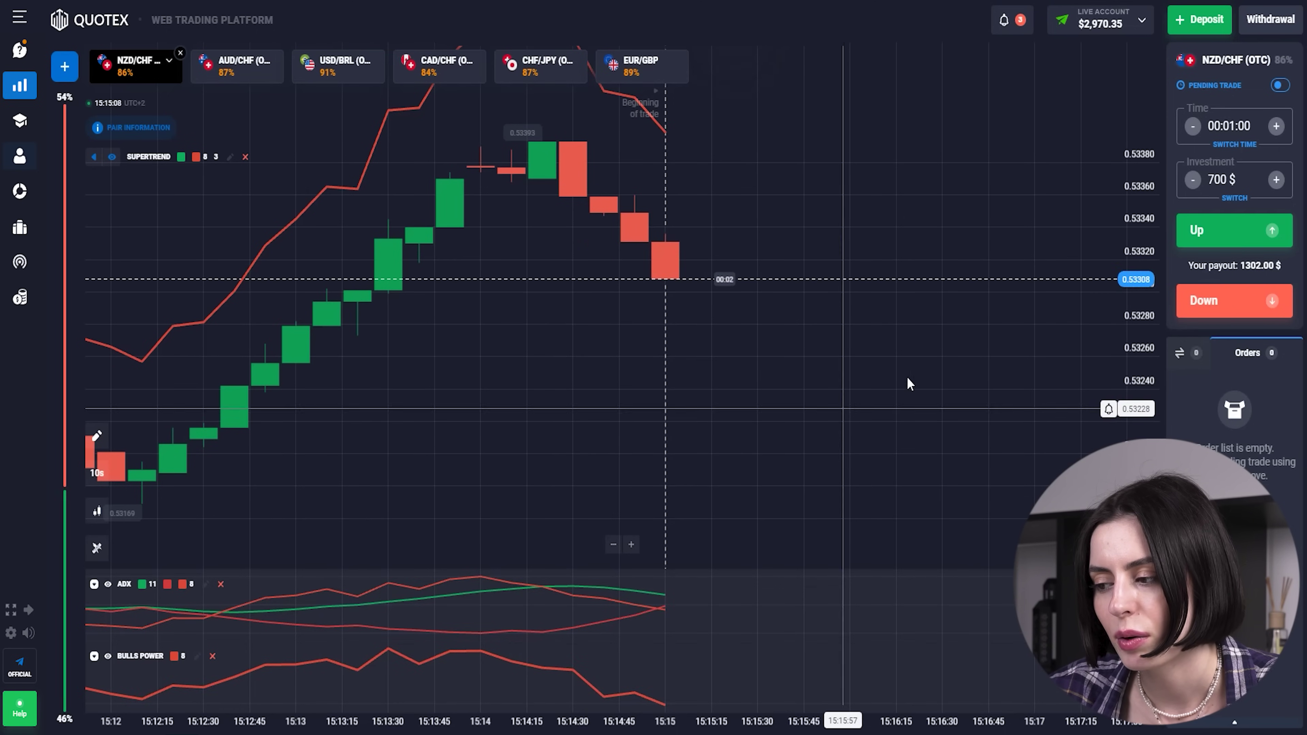
# Step: Raise the investment to 1000 $ and open Down trades on NZD/CHF (OTC)
pyautogui.click(1218, 180)
pyautogui.write('1000')
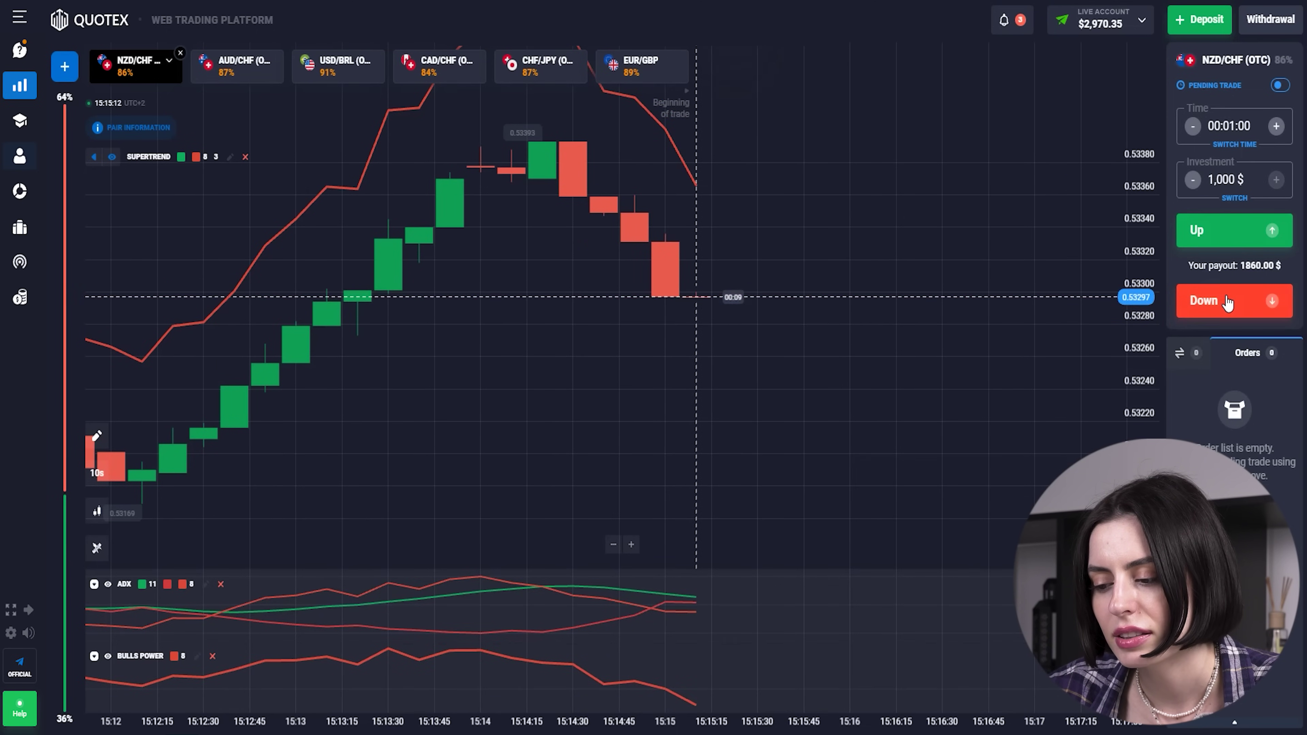
pyautogui.click(1228, 303)
pyautogui.click(1227, 303)
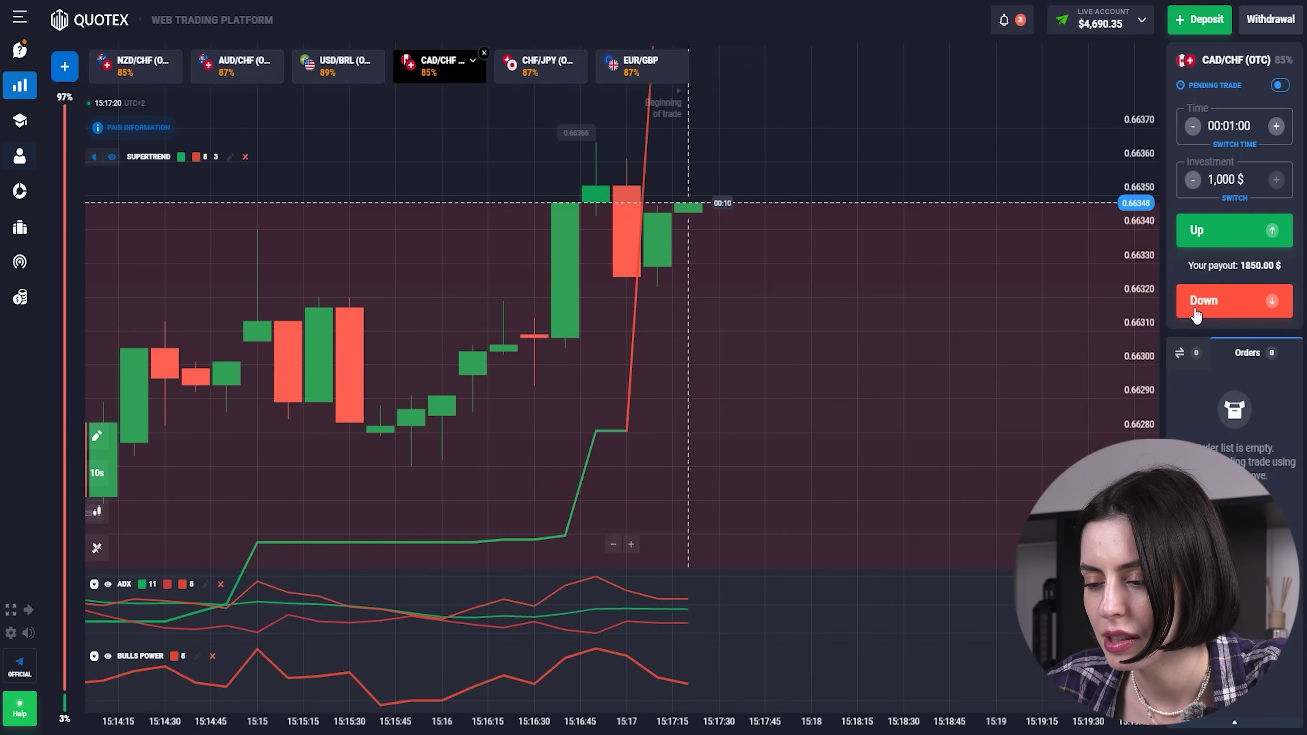
# Step: Open four consecutive 1,000 $ Down trades on the CAD/CHF (OTC) chart
pyautogui.click(1205, 306)
pyautogui.click(1204, 306)
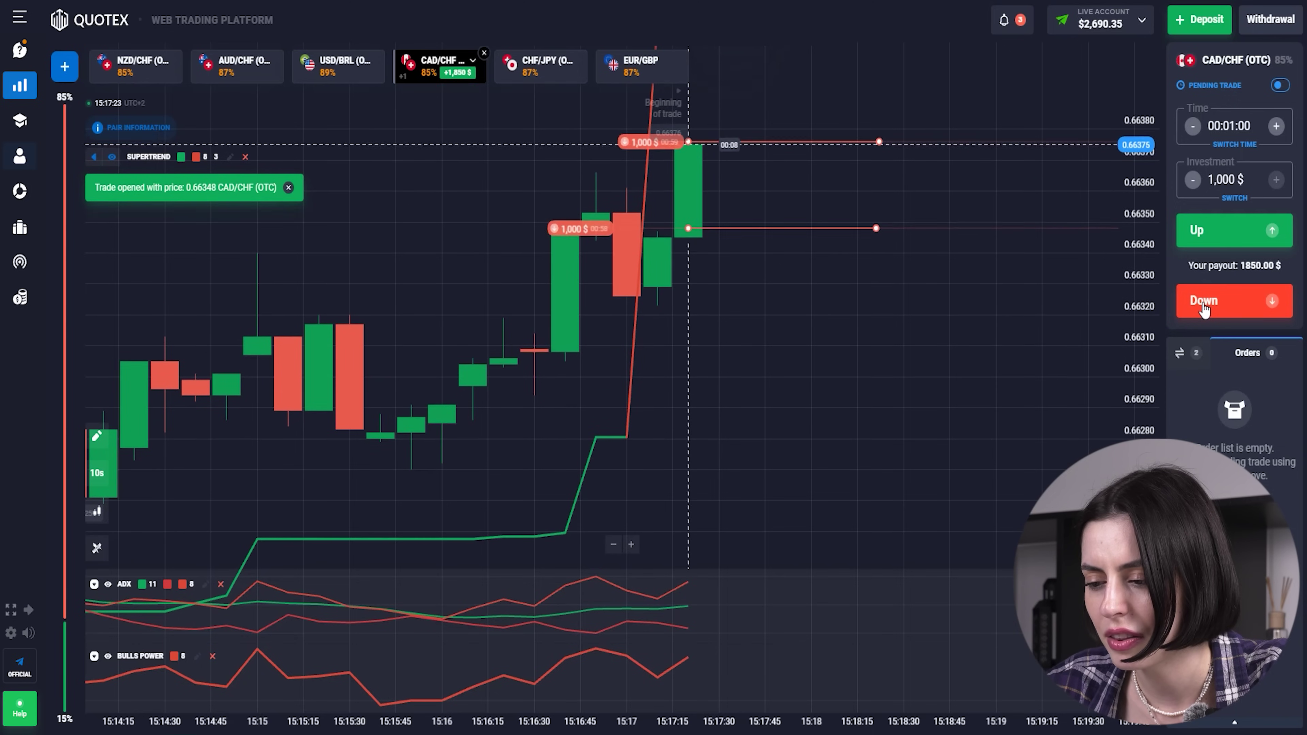
pyautogui.click(1205, 306)
pyautogui.click(1204, 307)
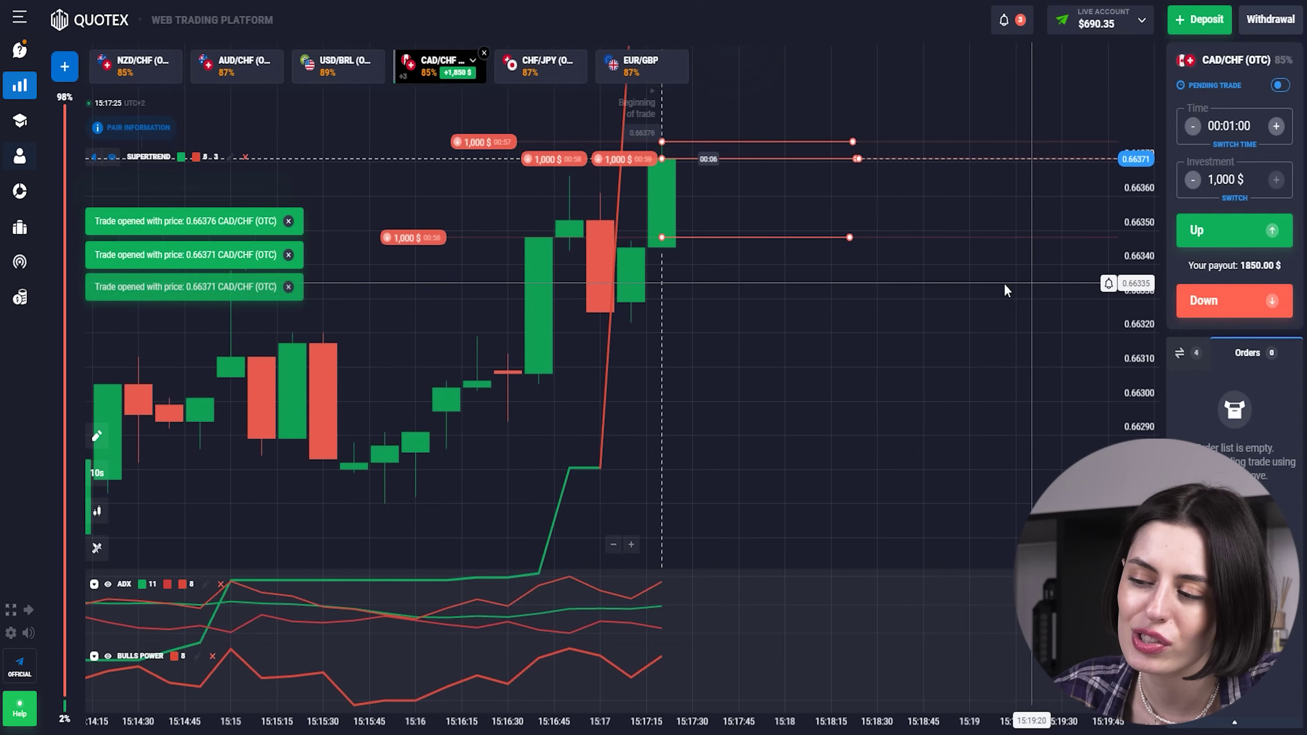